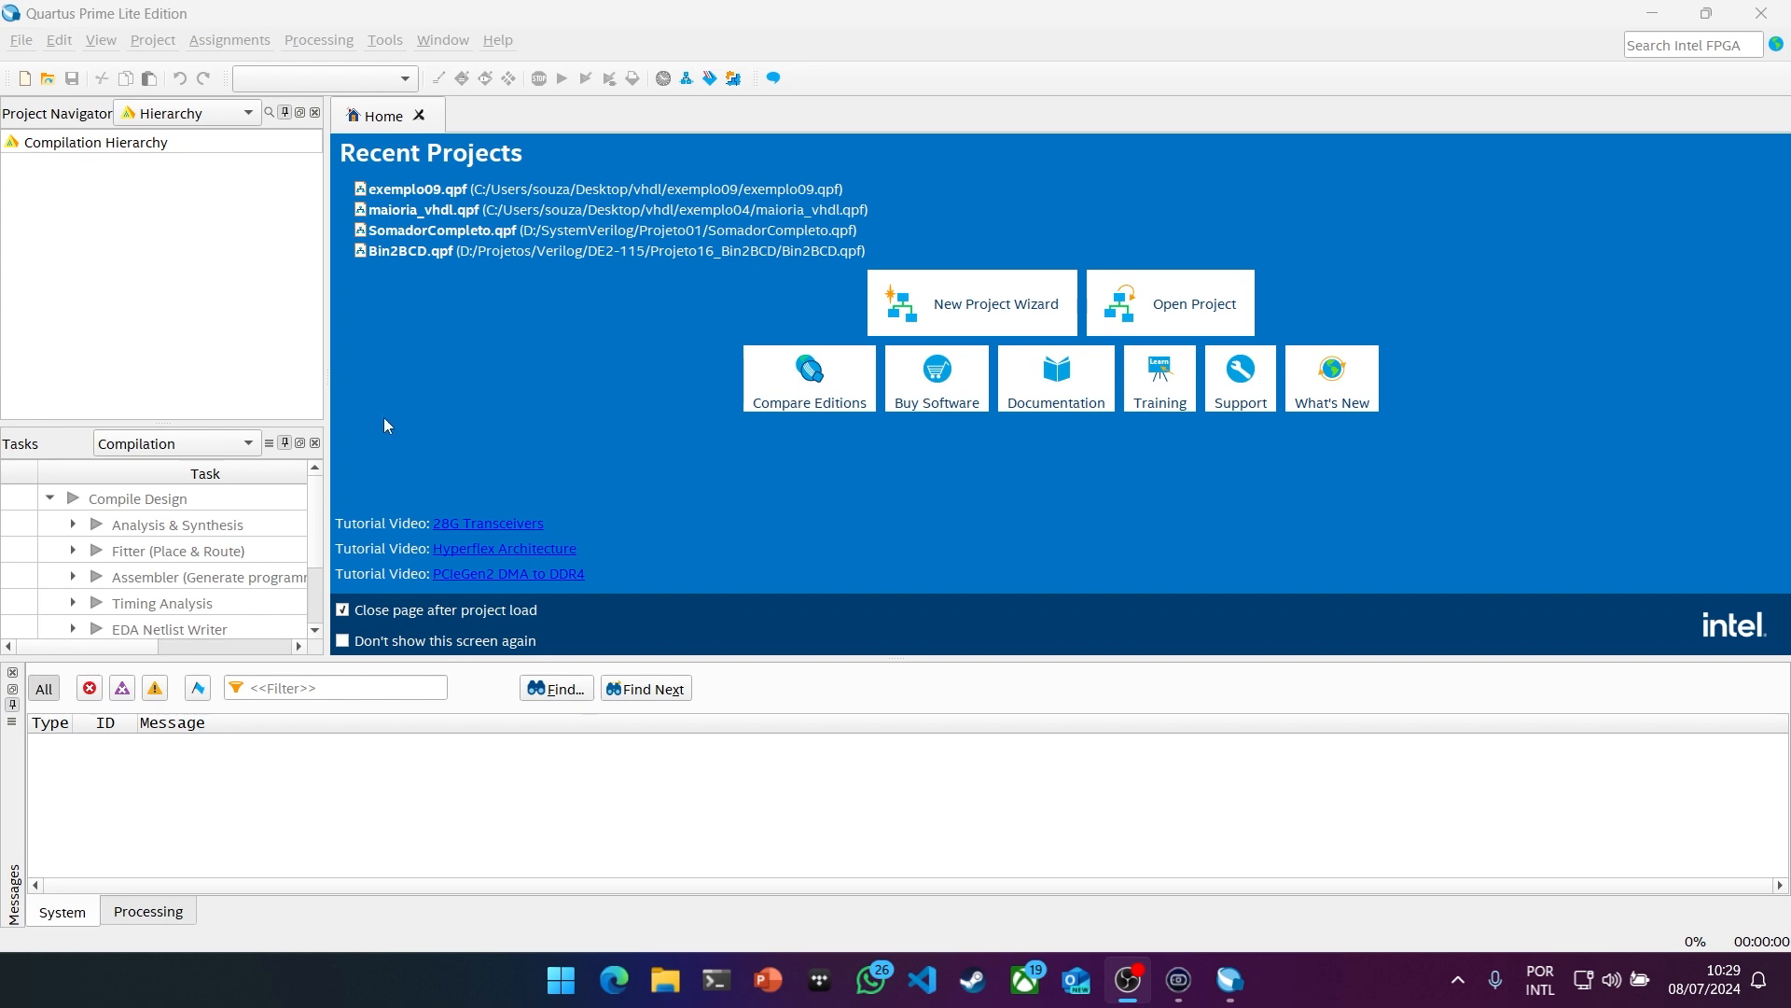
Start the New Project Wizard and continue past its introduction to the directory and name settings
click(20, 39)
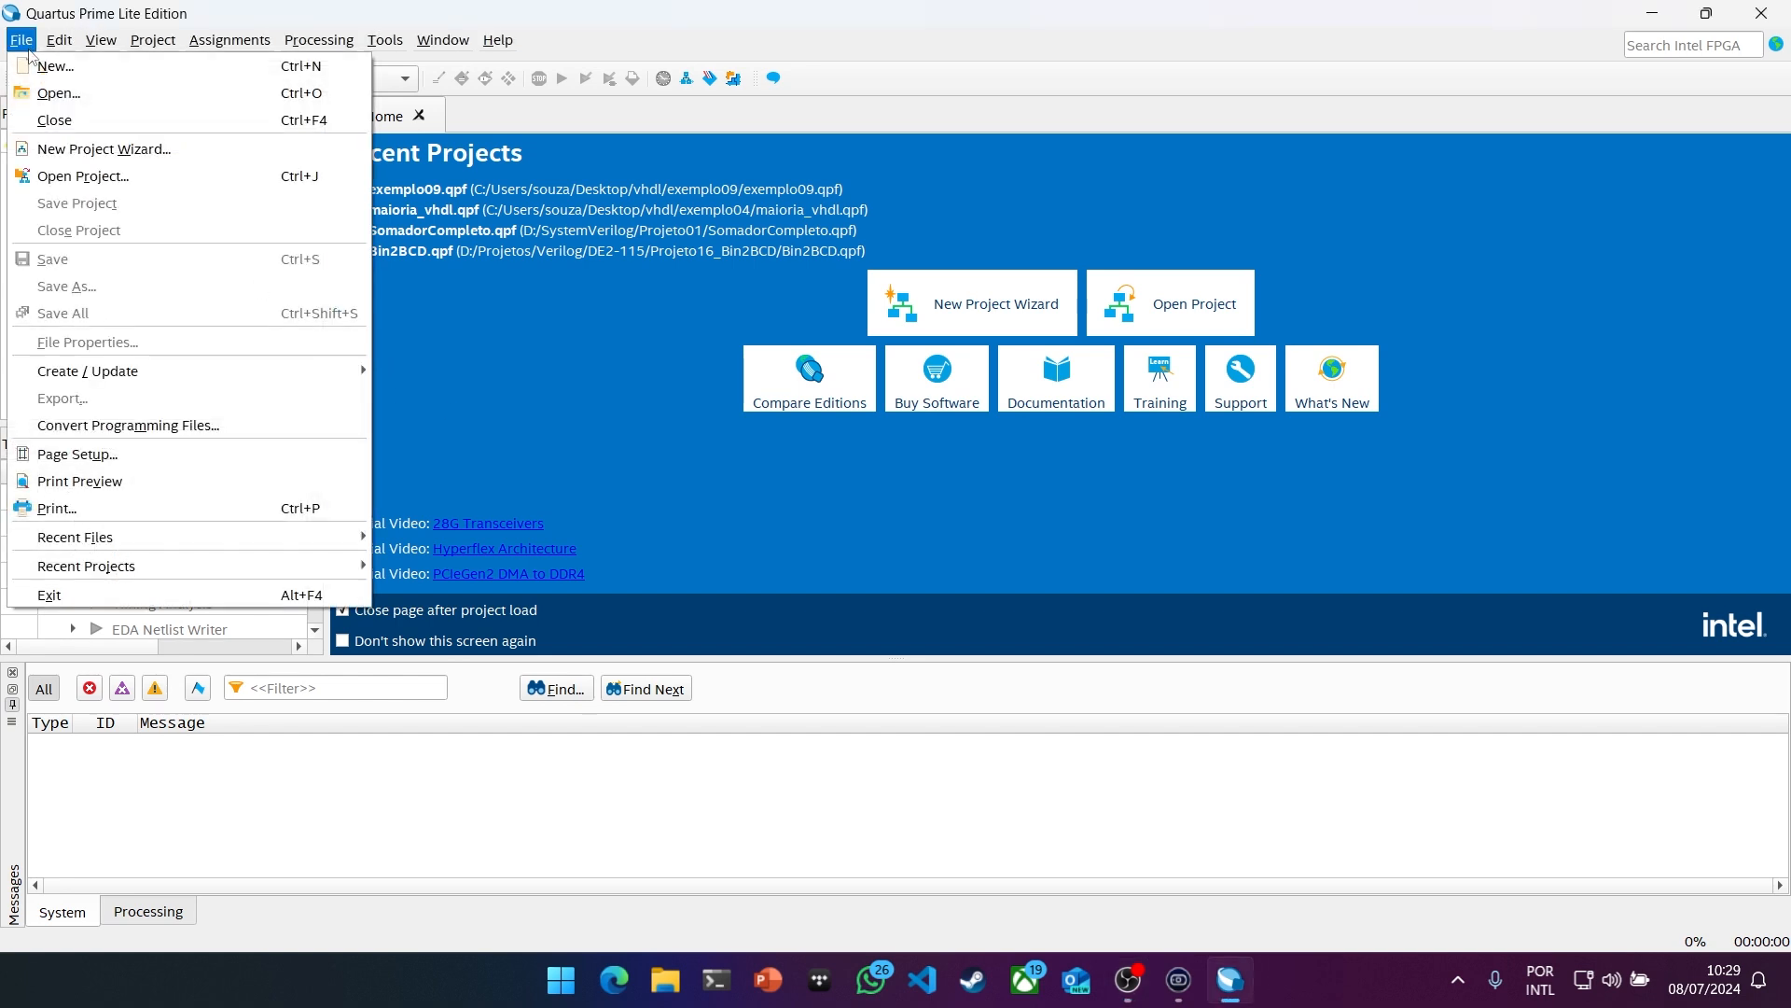
click(74, 150)
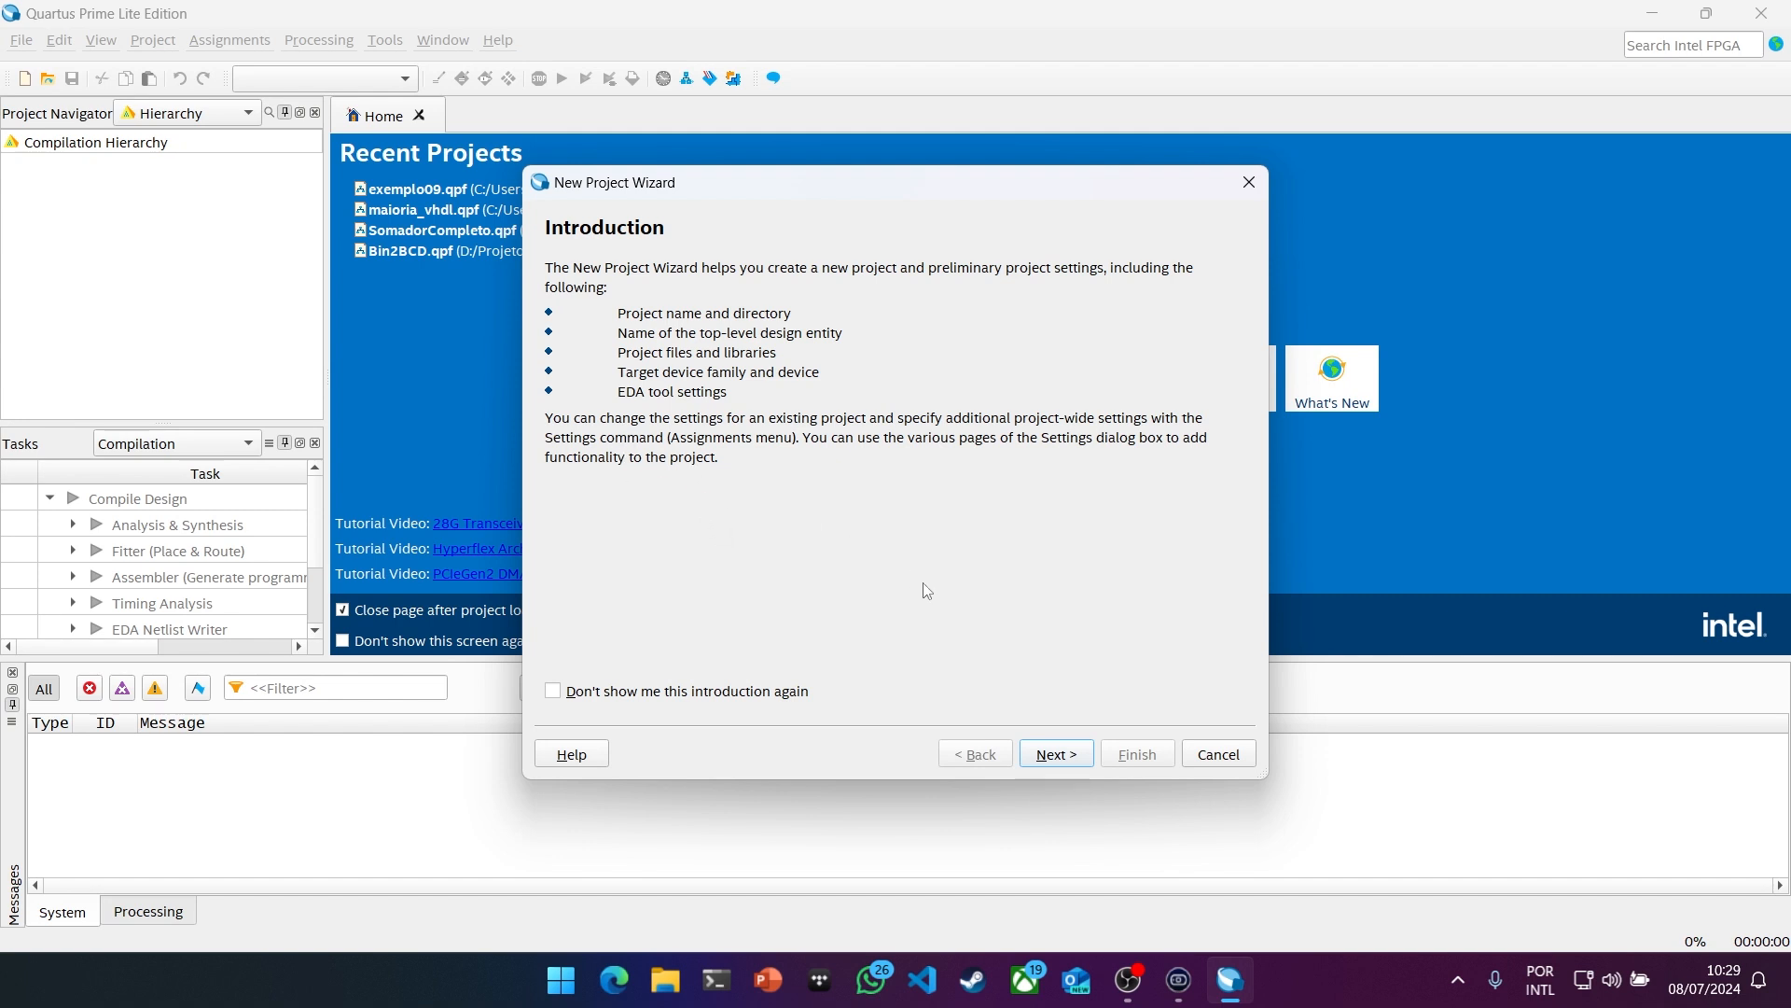
click(1057, 754)
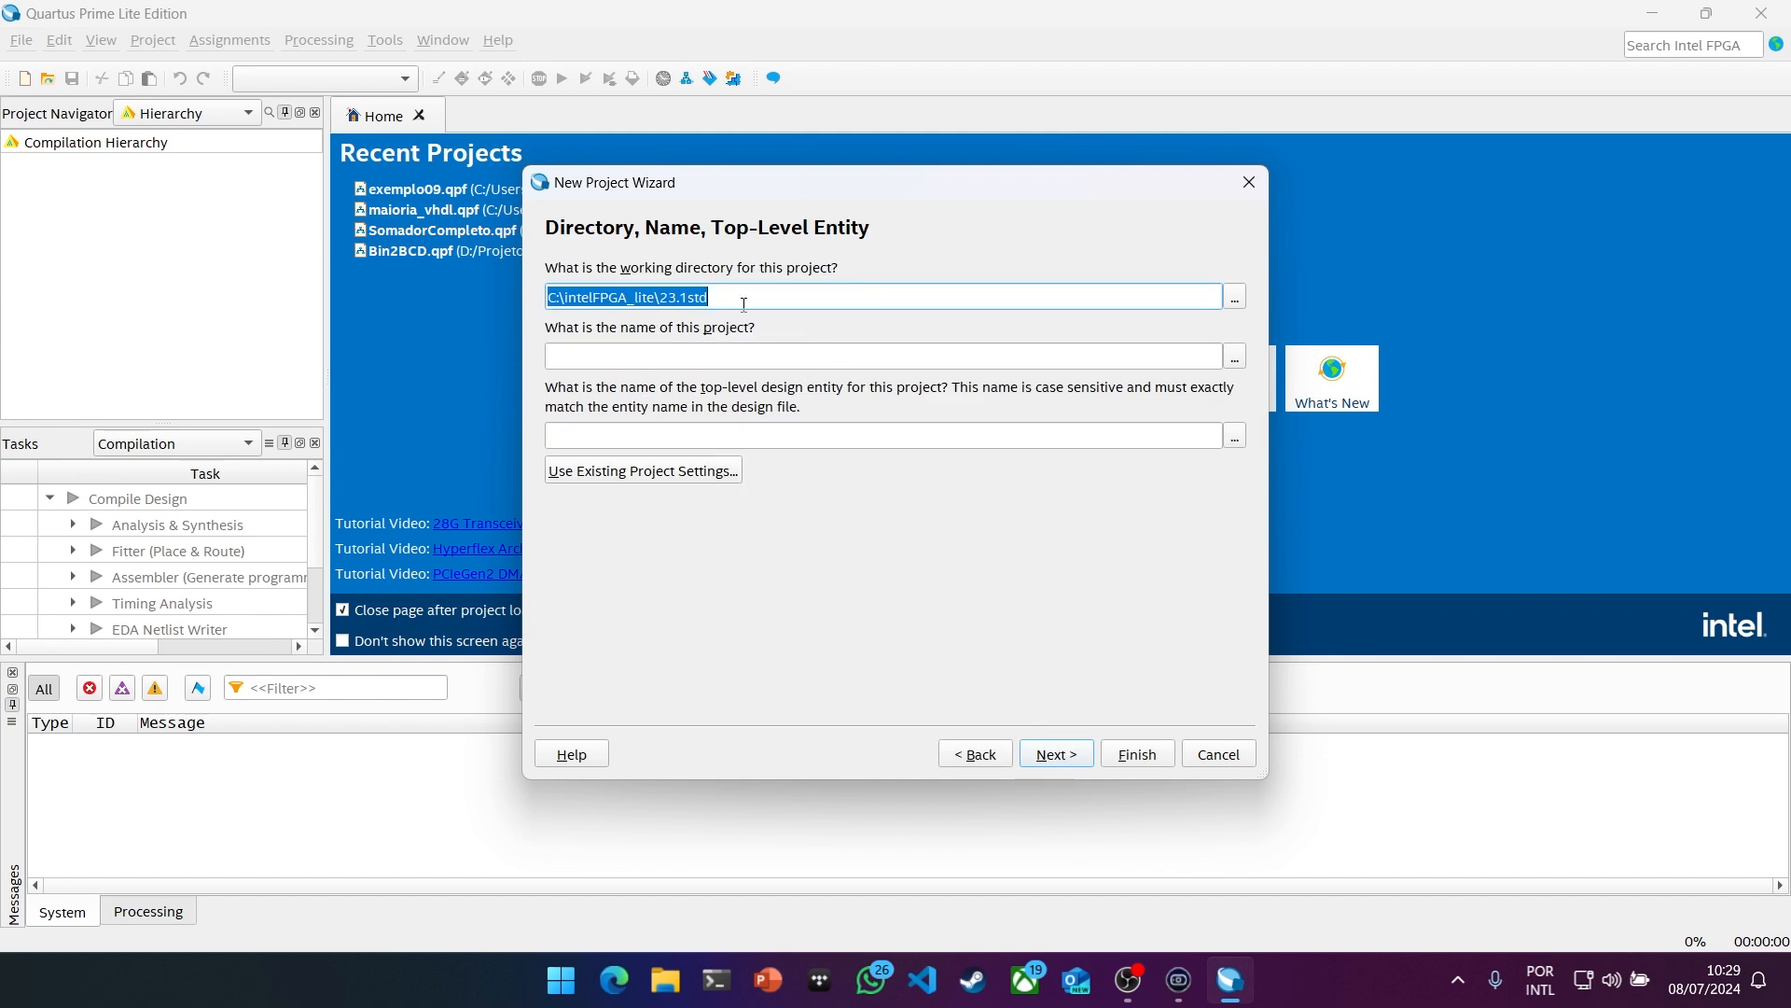
Create a folder named maioria_vhdl inside the desktop's vhdl folder and set it as the project's working directory
click(1235, 296)
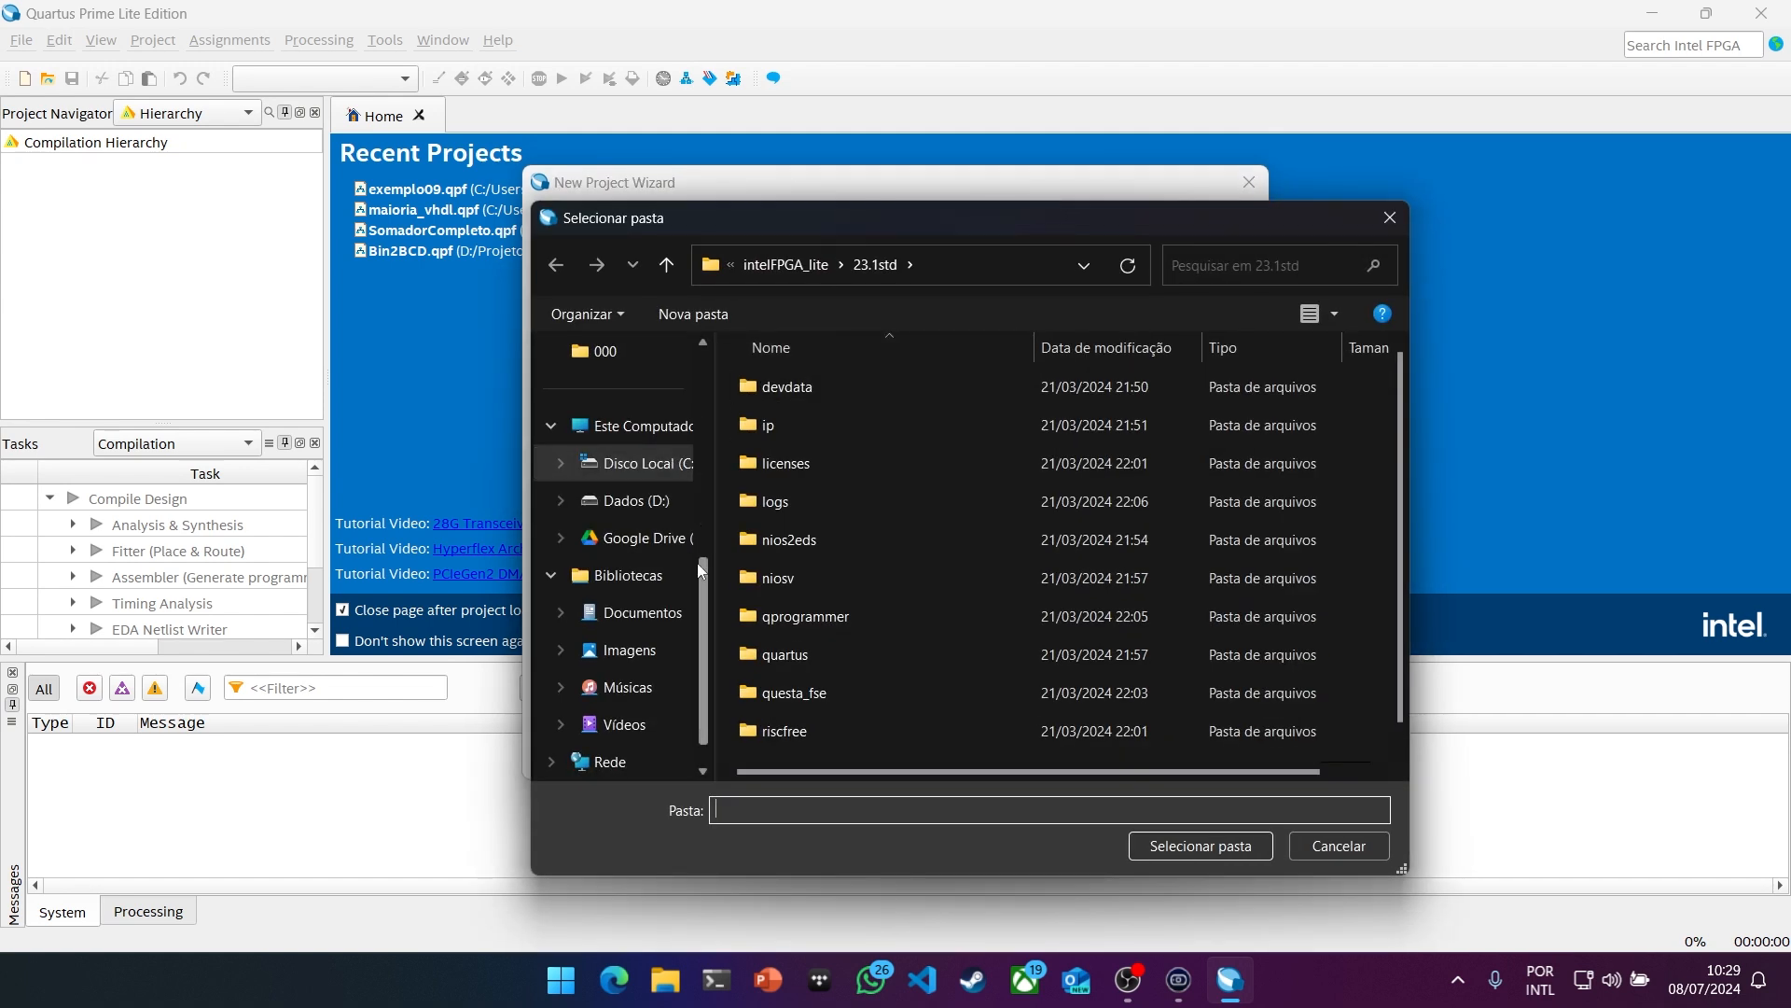
drag(705, 569, 720, 424)
click(627, 463)
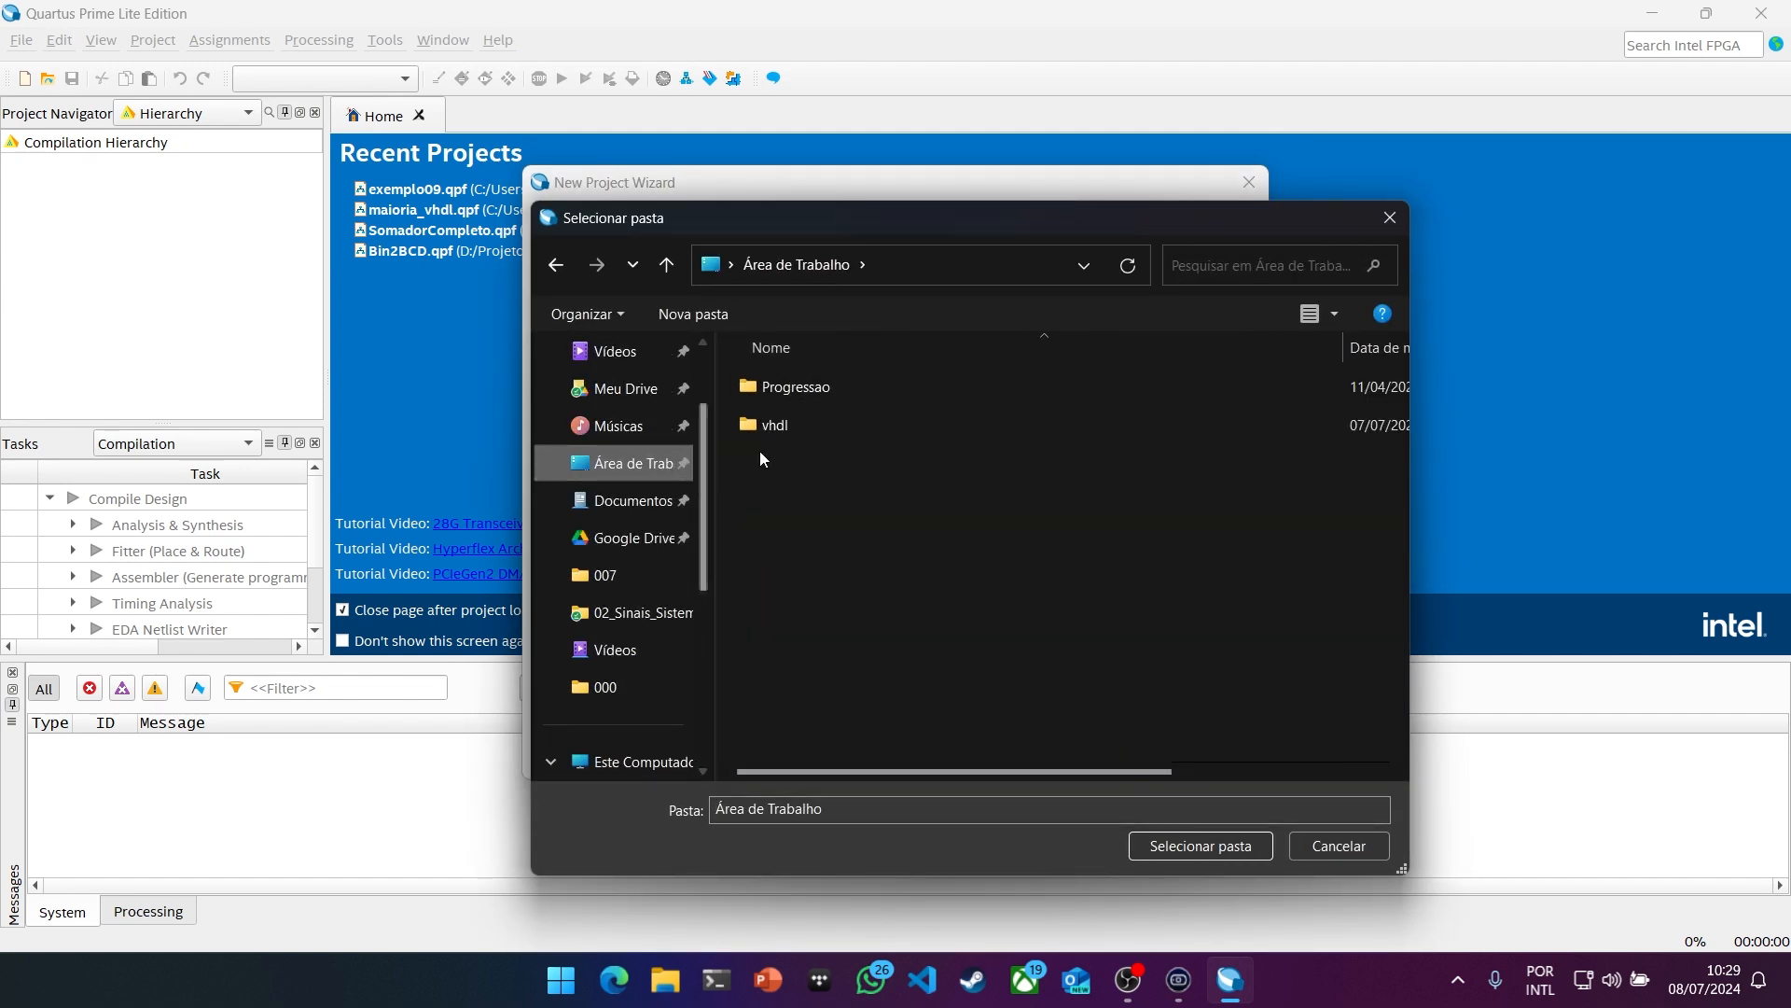
double_click(780, 425)
click(695, 315)
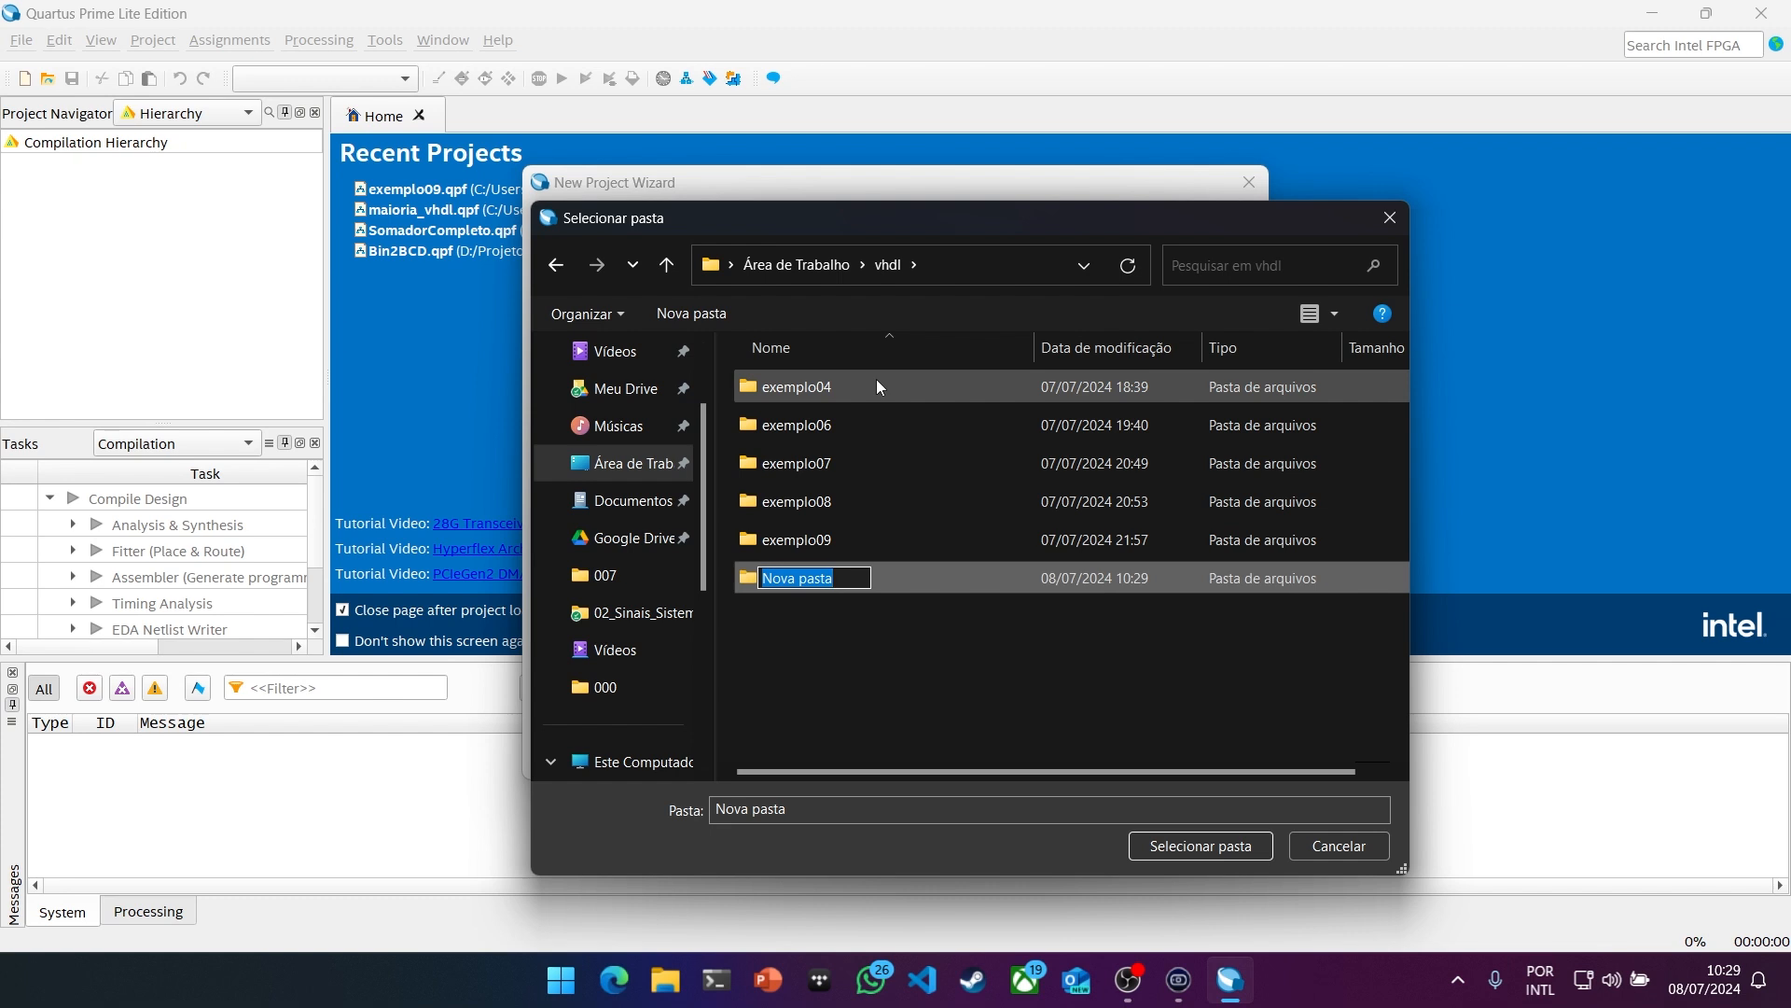
text(ma)
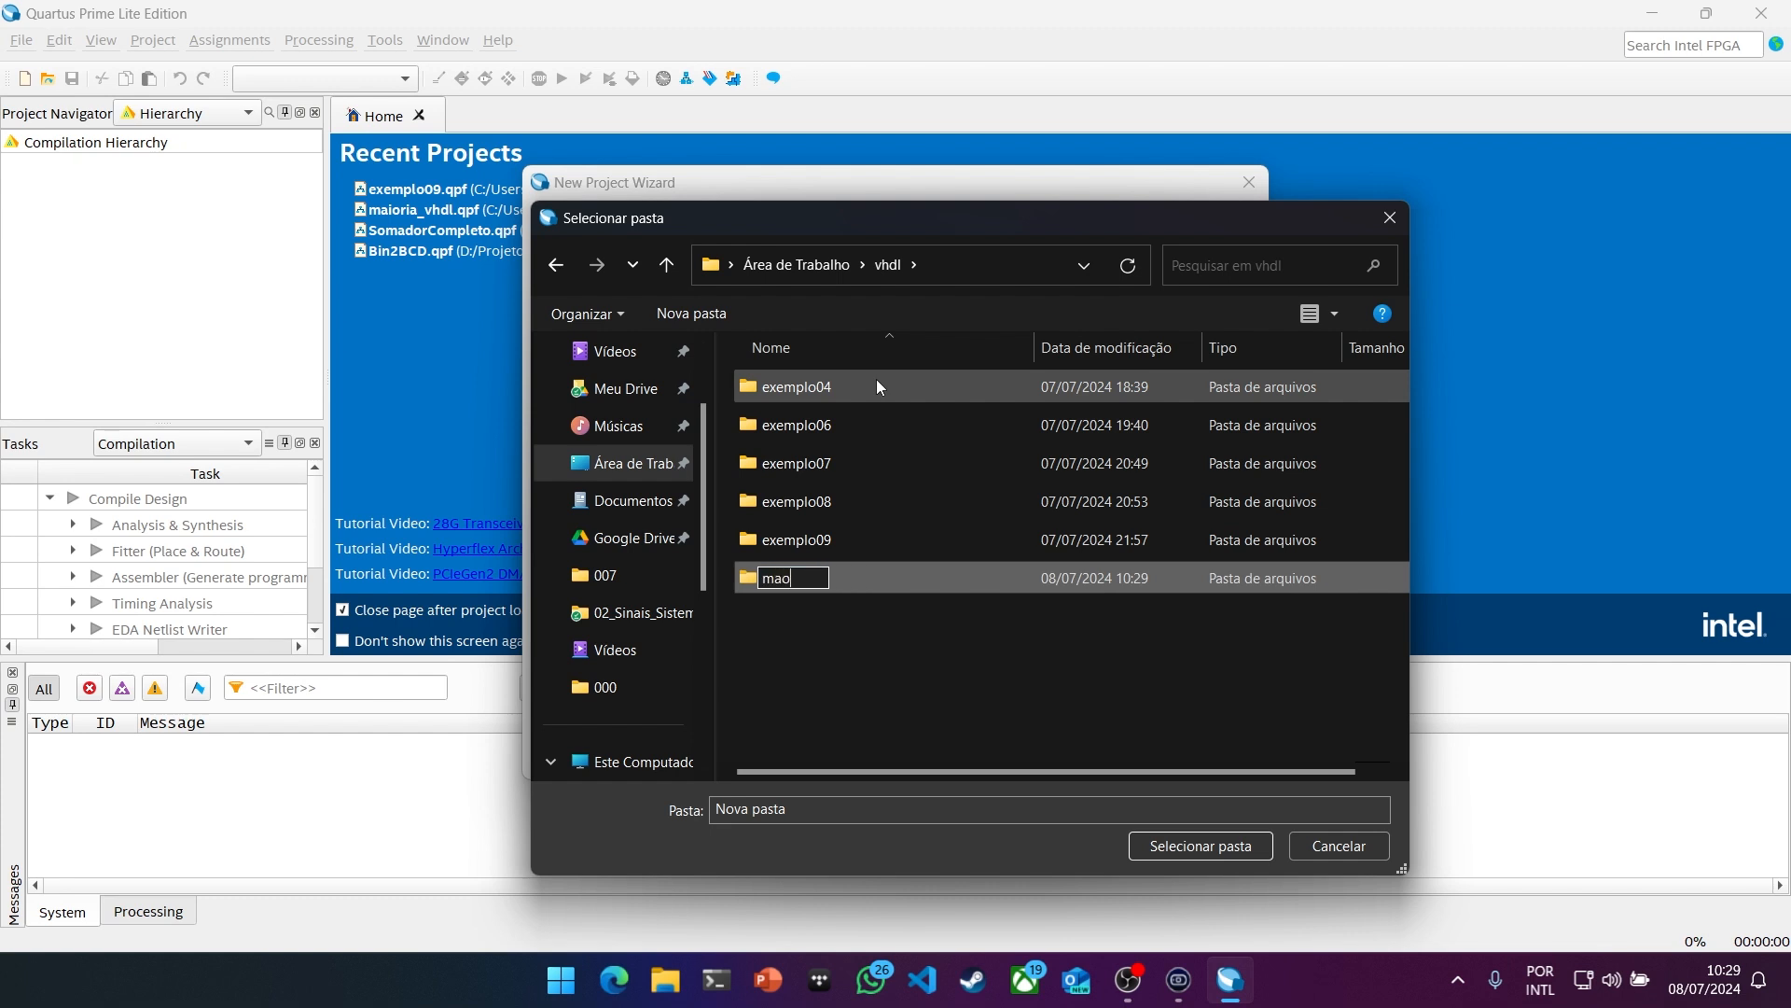
text(ioria_vhdl)
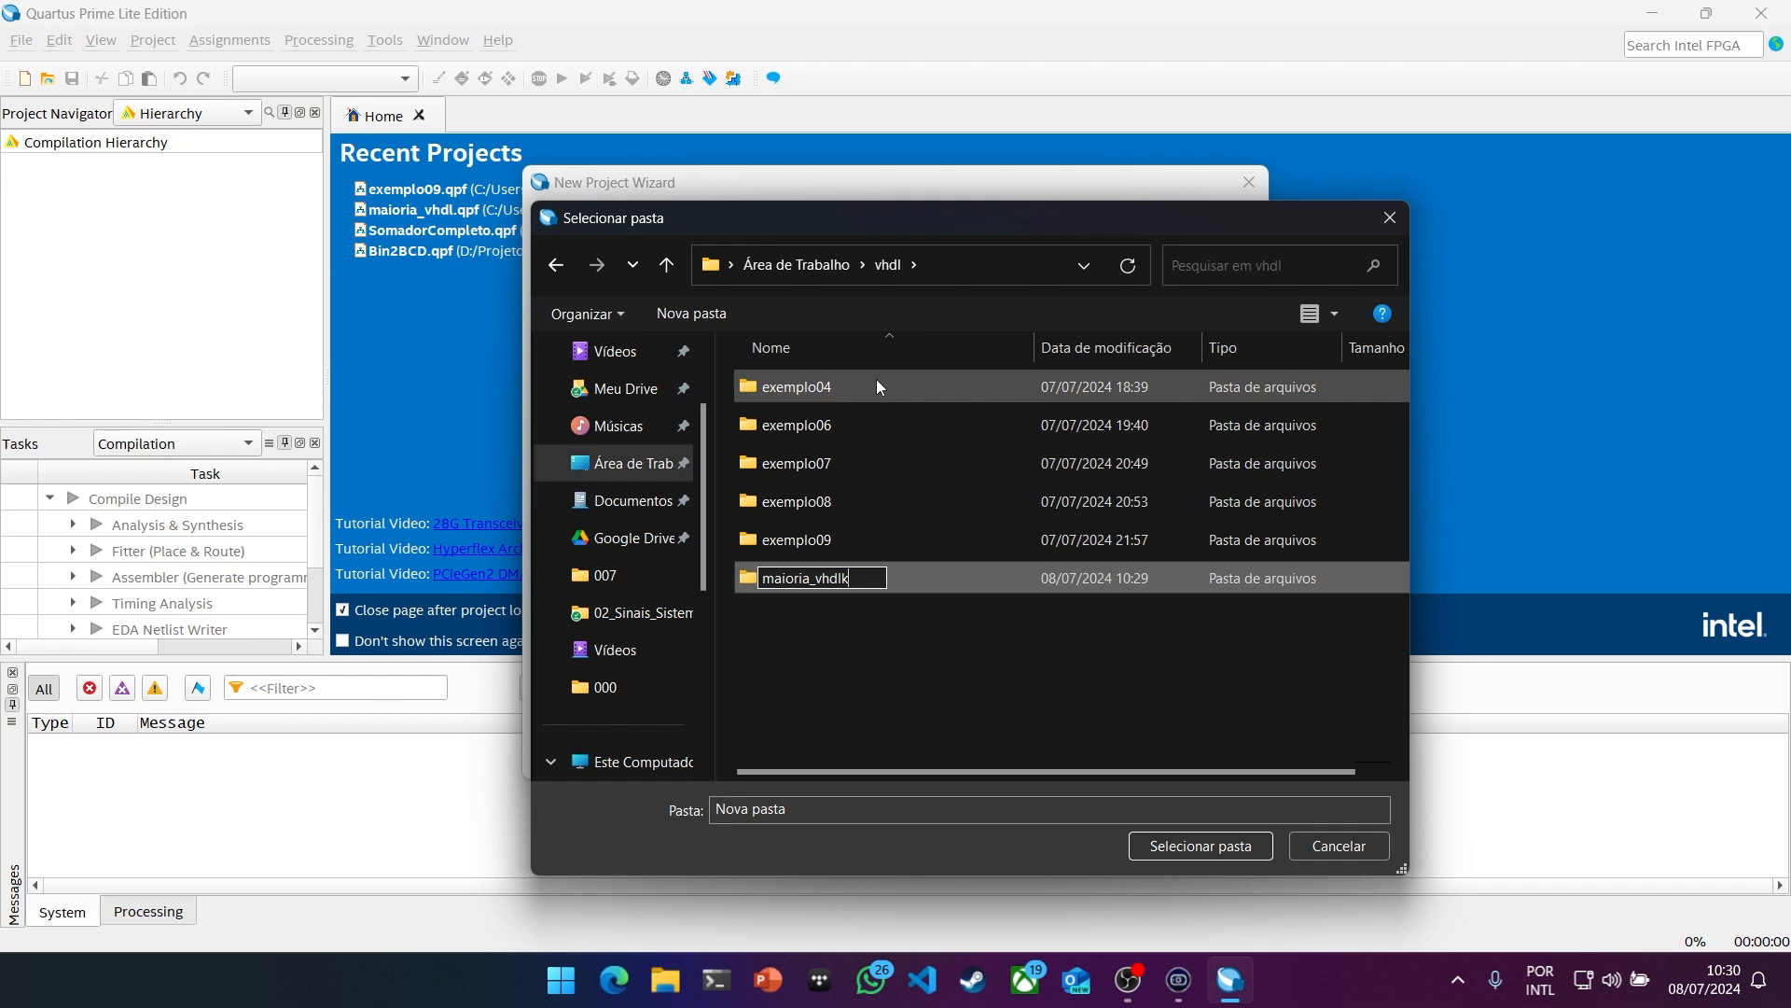
click(1243, 848)
double_click(810, 573)
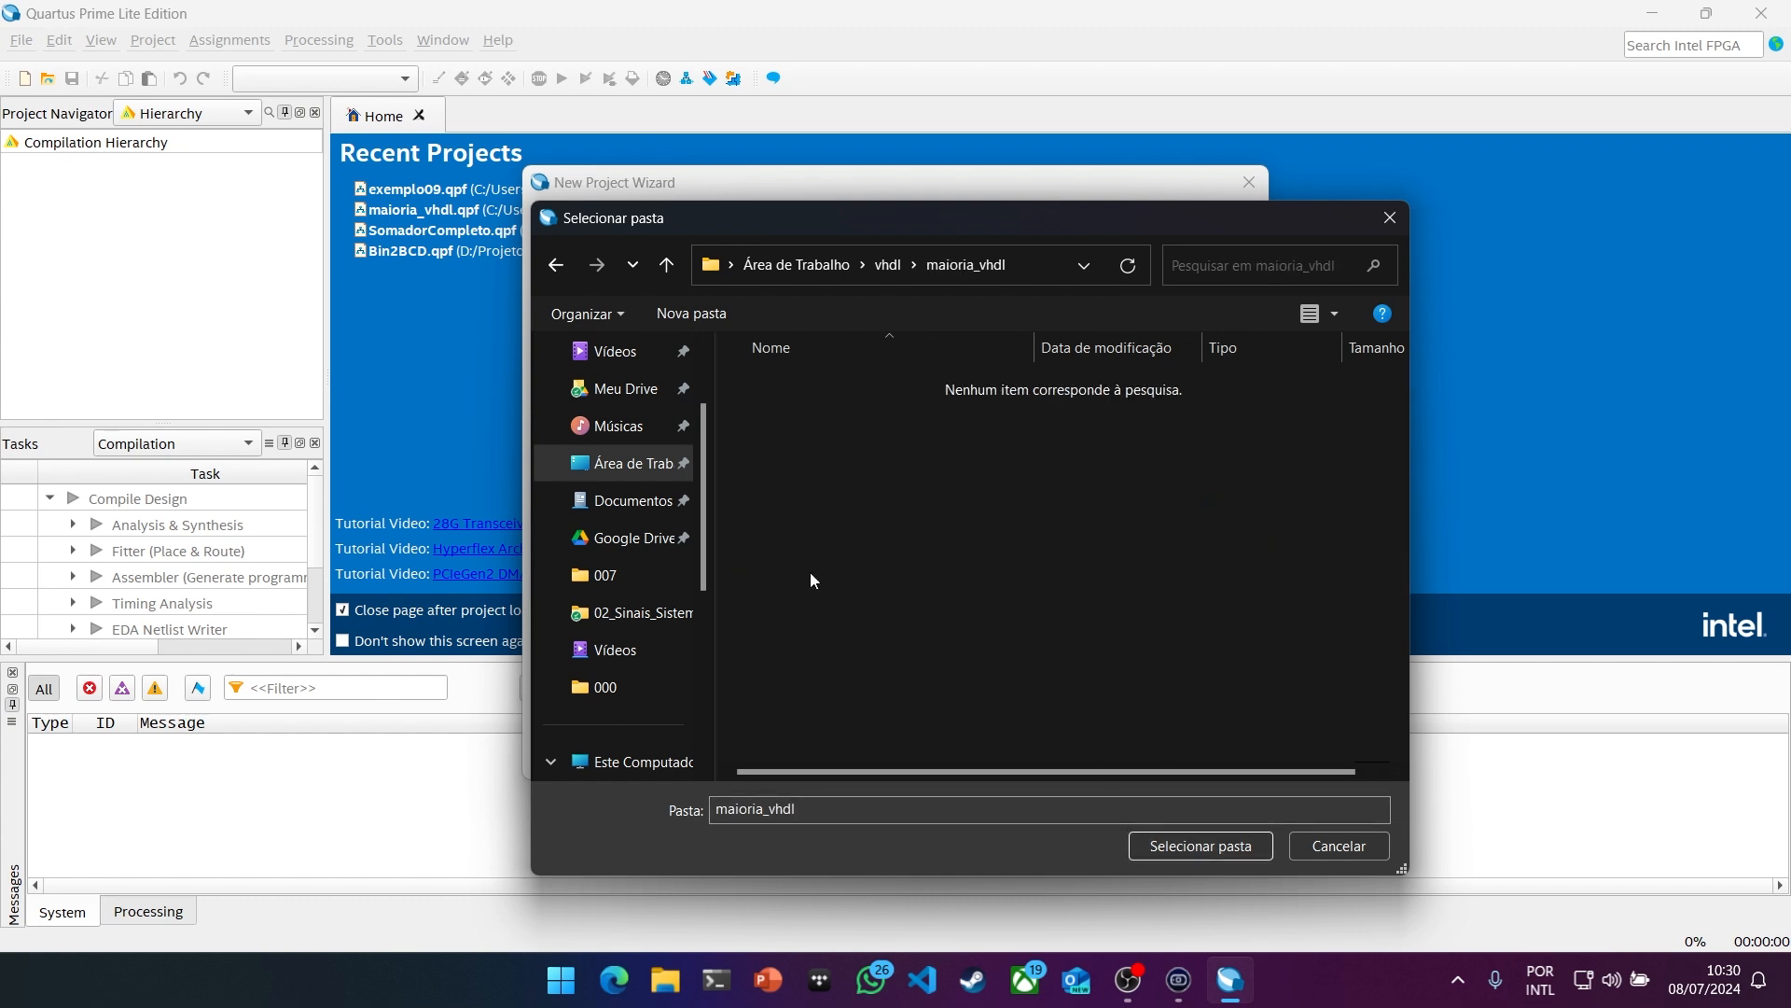
click(1191, 849)
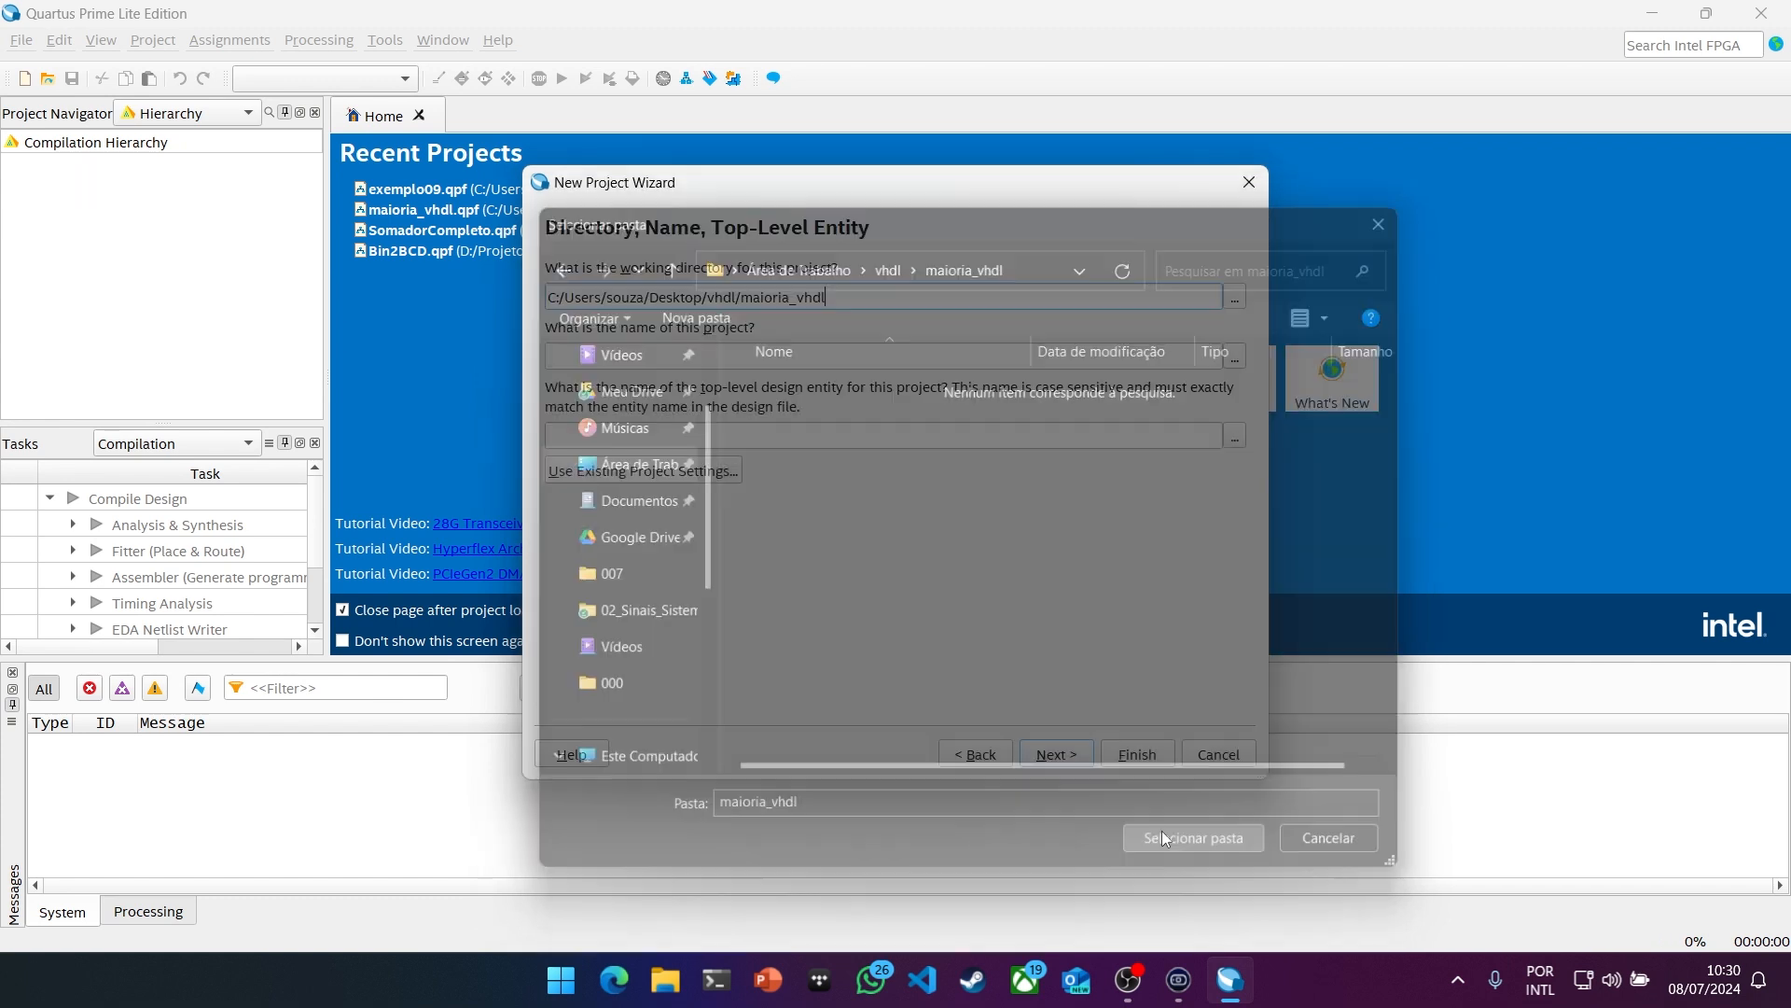
Name the project maioria_vhdl and accept Empty project as its type
click(754, 360)
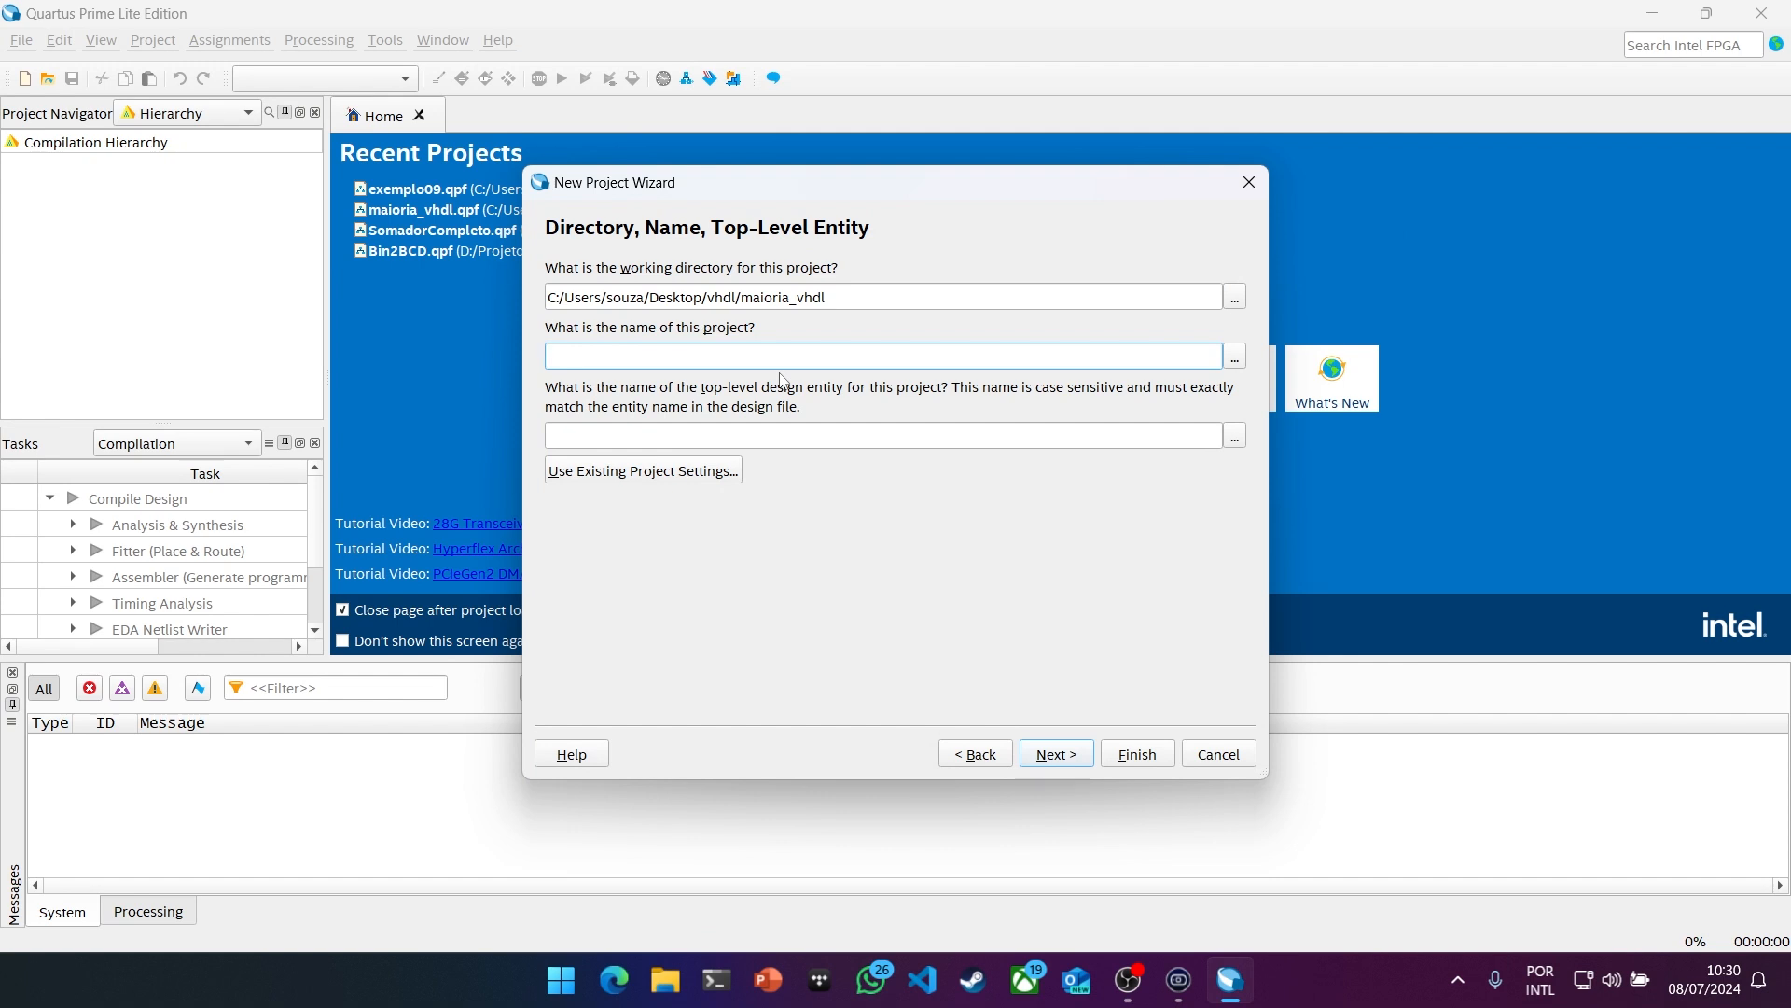
text(maioria_vhdl)
click(1055, 760)
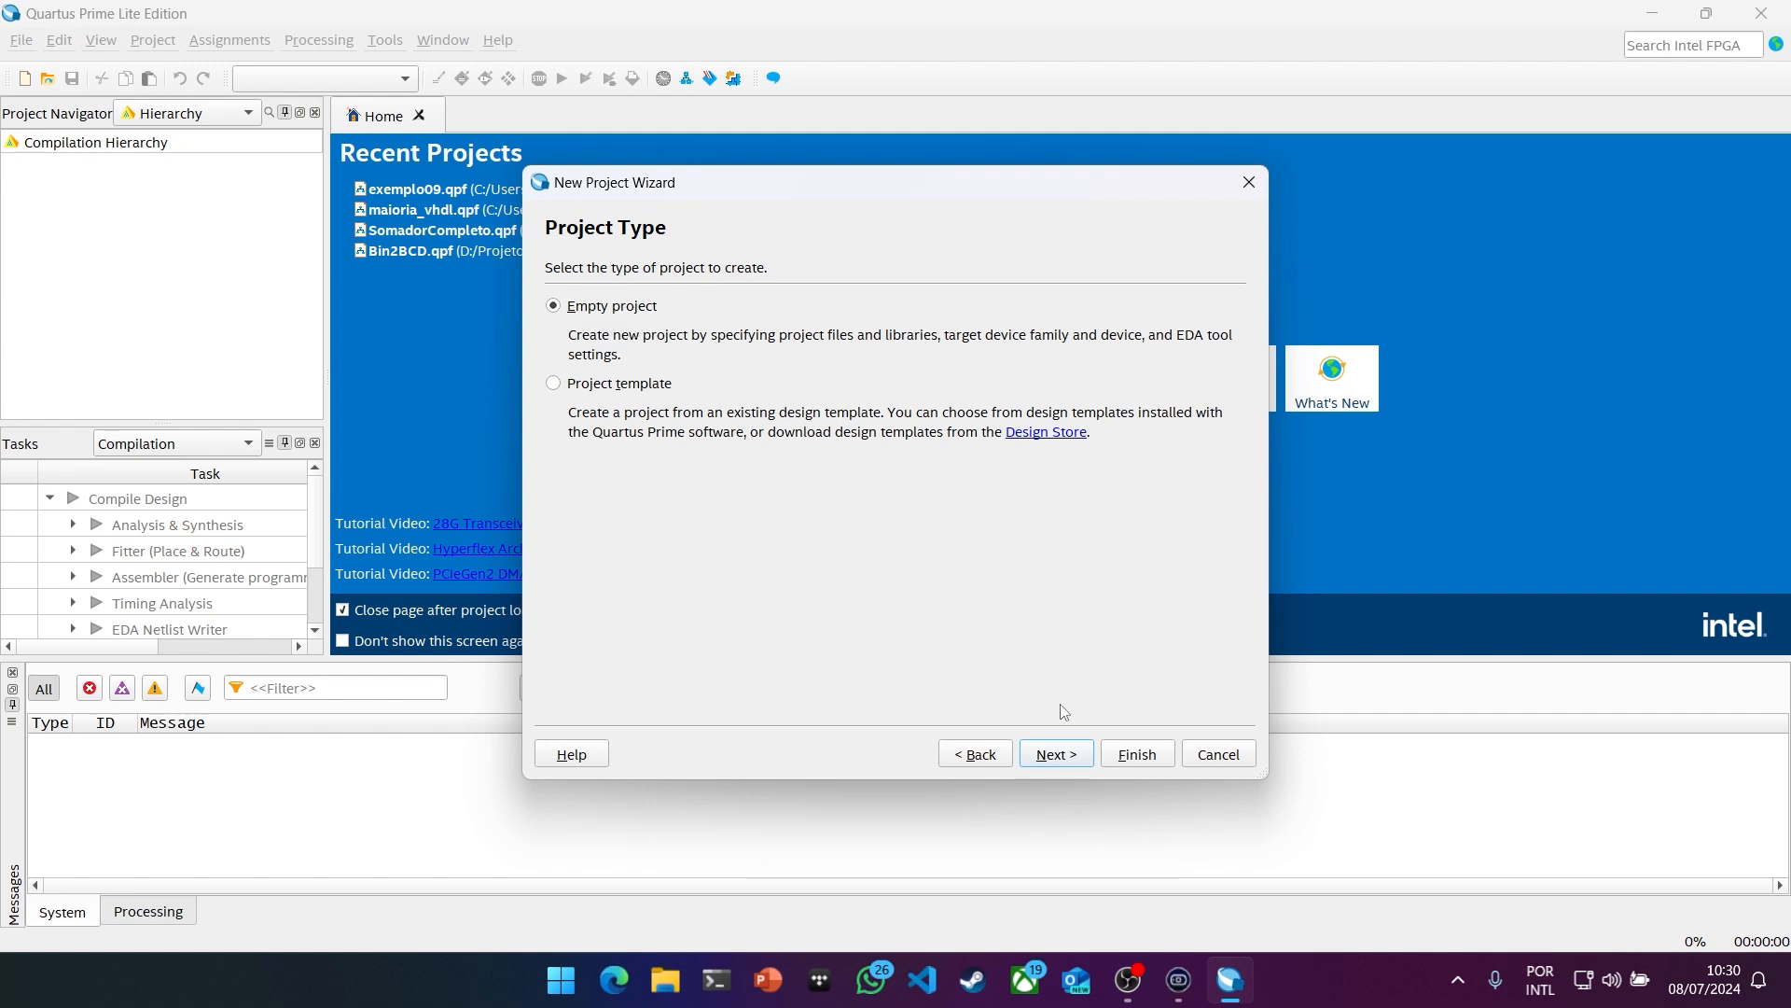
click(1059, 754)
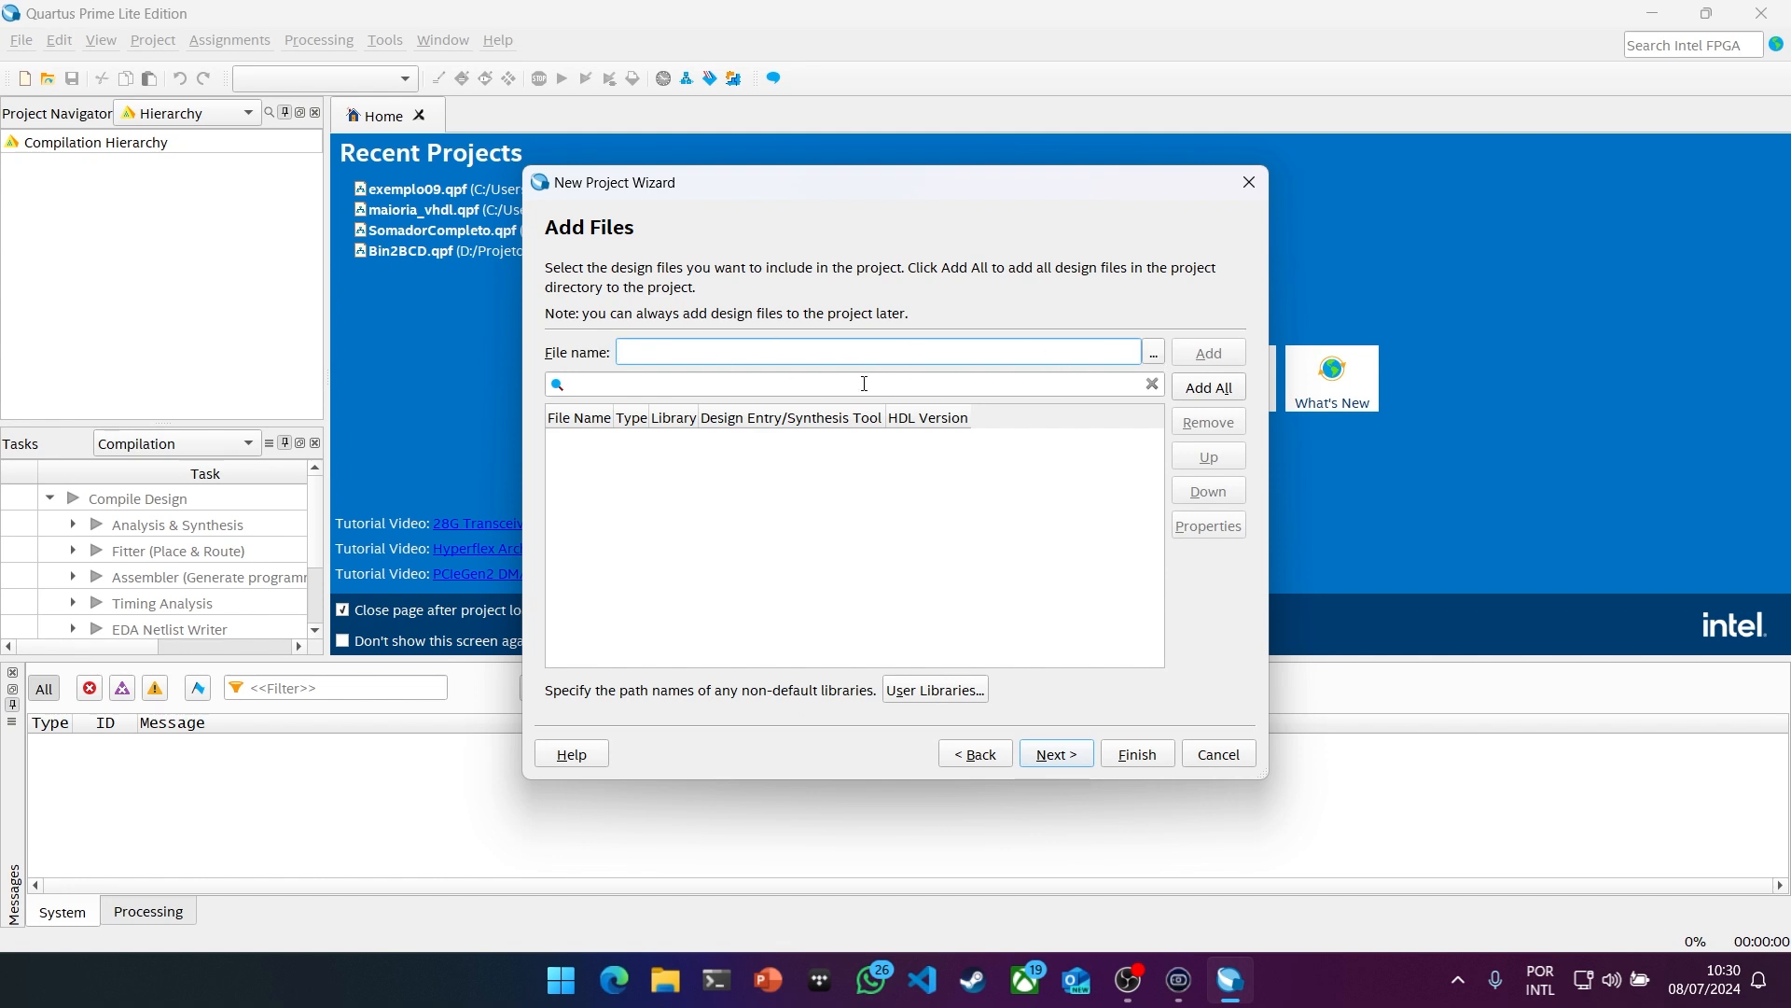
Add the design file maioria.vhd from the exemplo04 folder in the desktop's vhdl folder to the project
click(1155, 354)
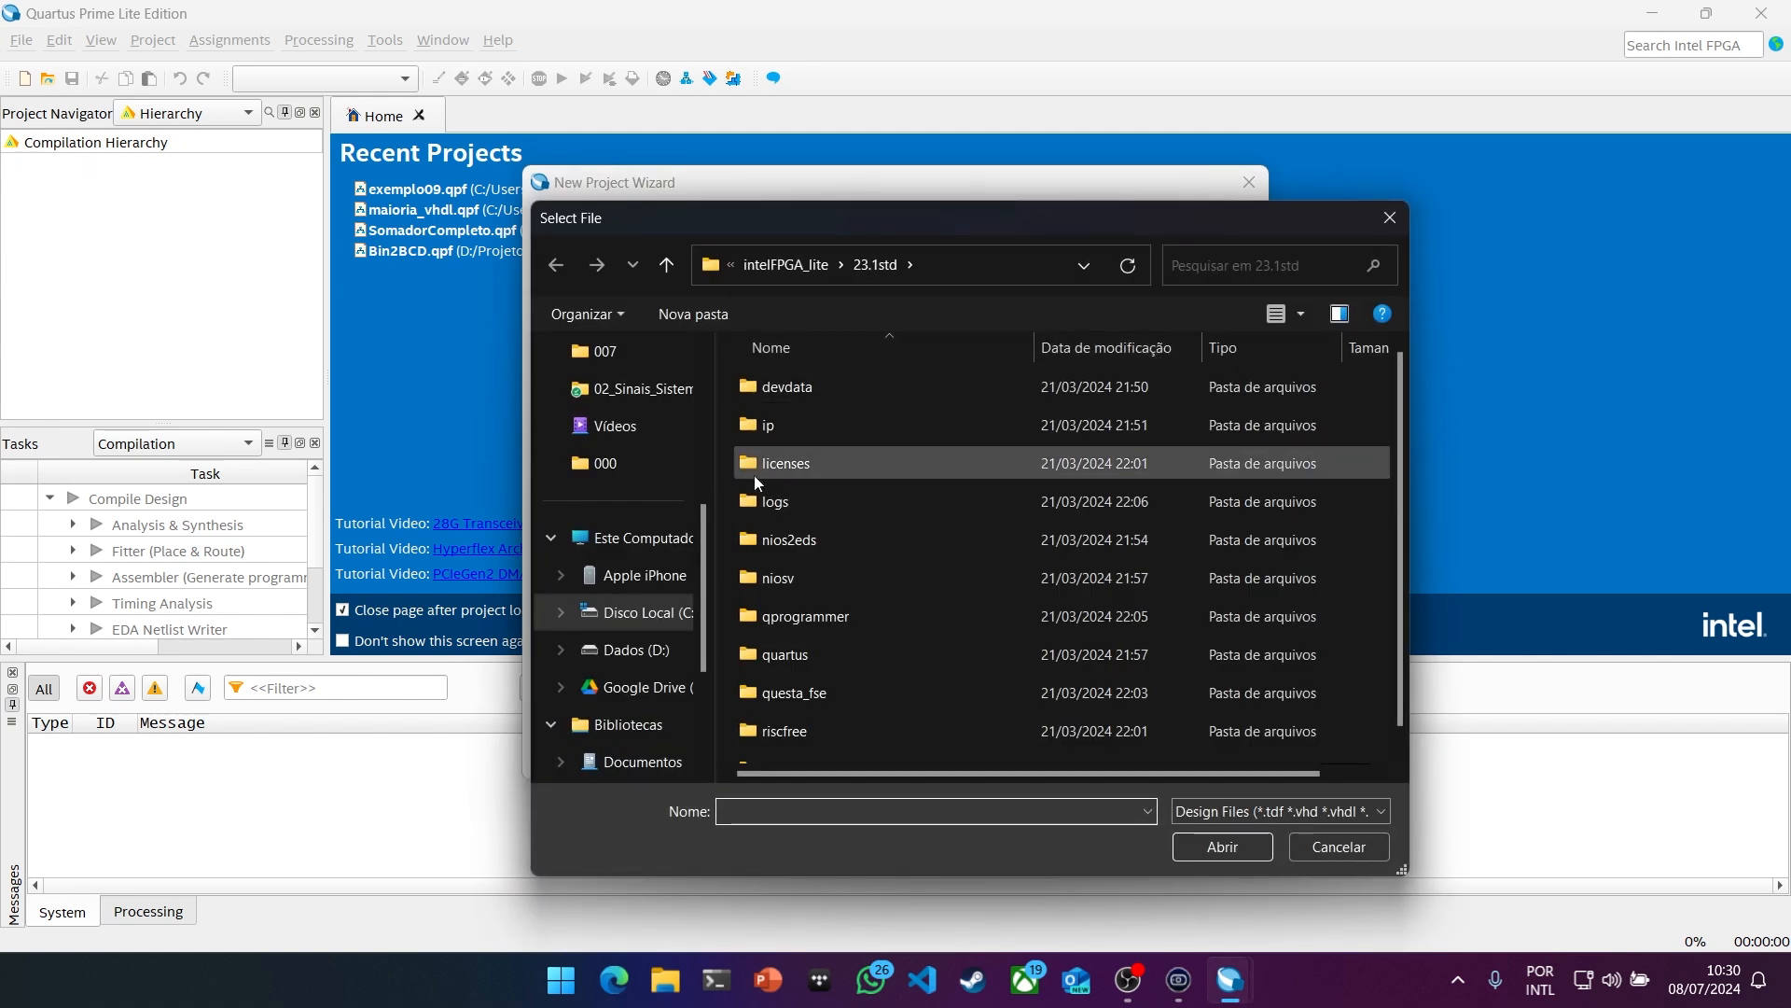
scroll(707, 534, up, 2)
scroll(714, 473, up, 1)
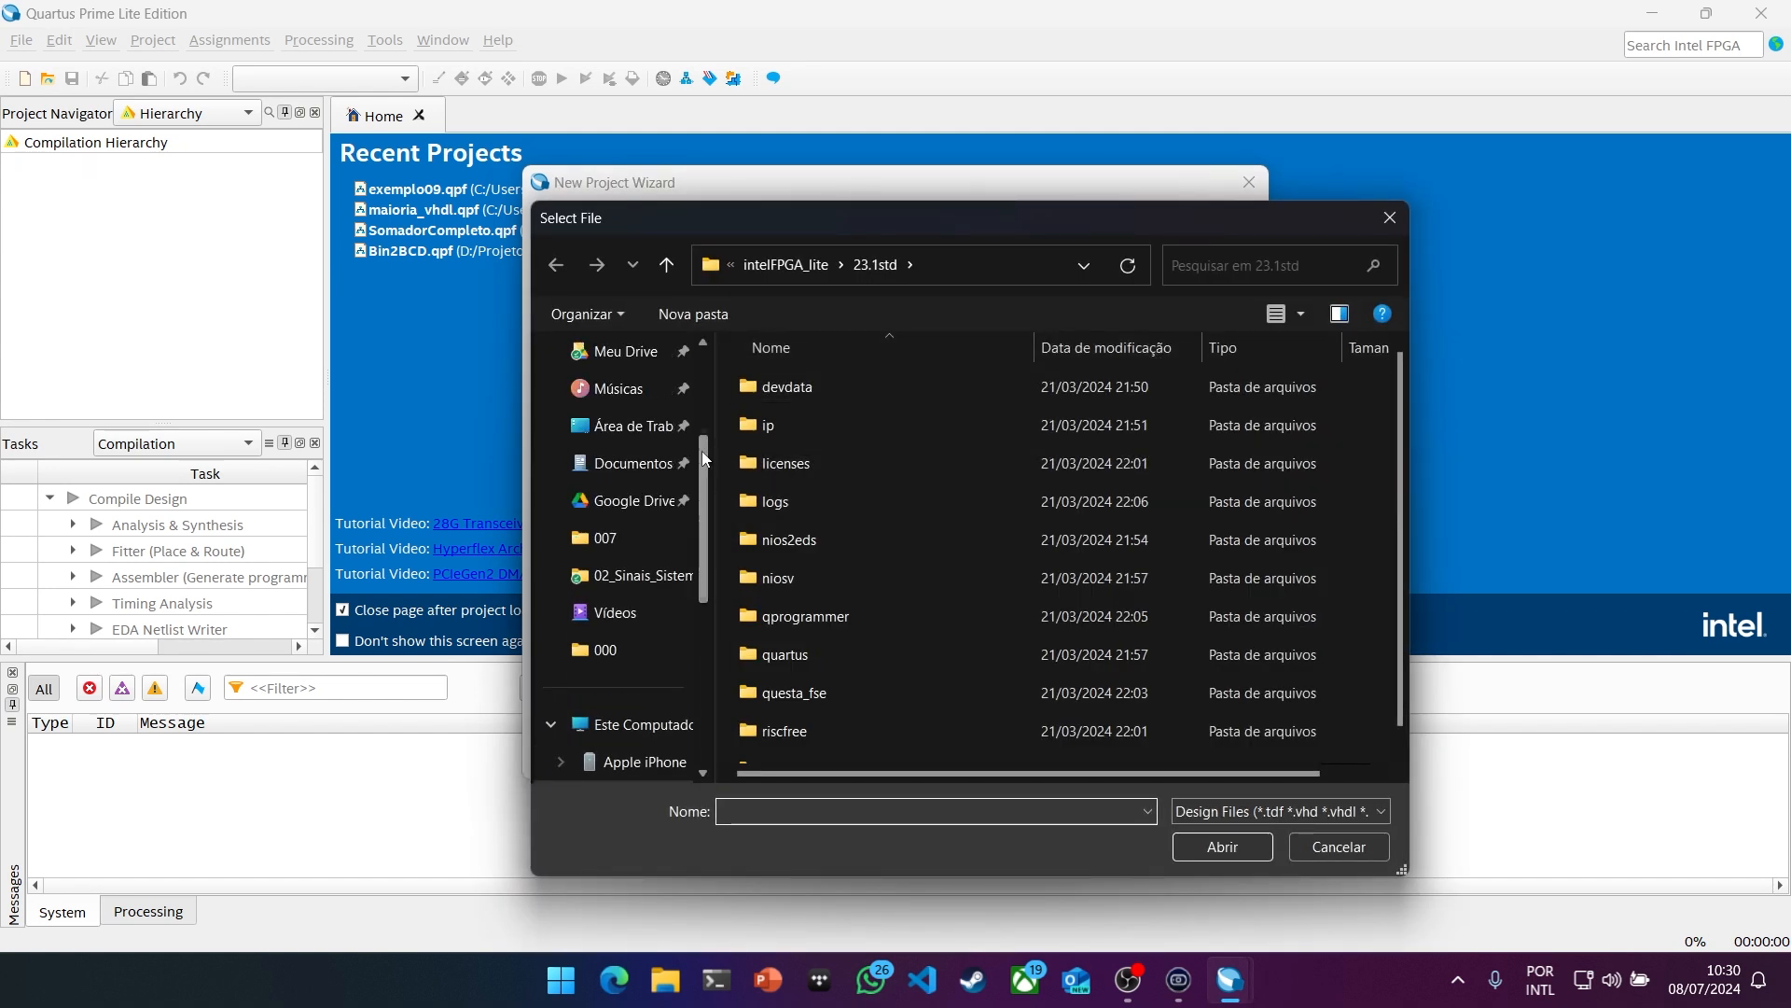
click(625, 425)
double_click(775, 424)
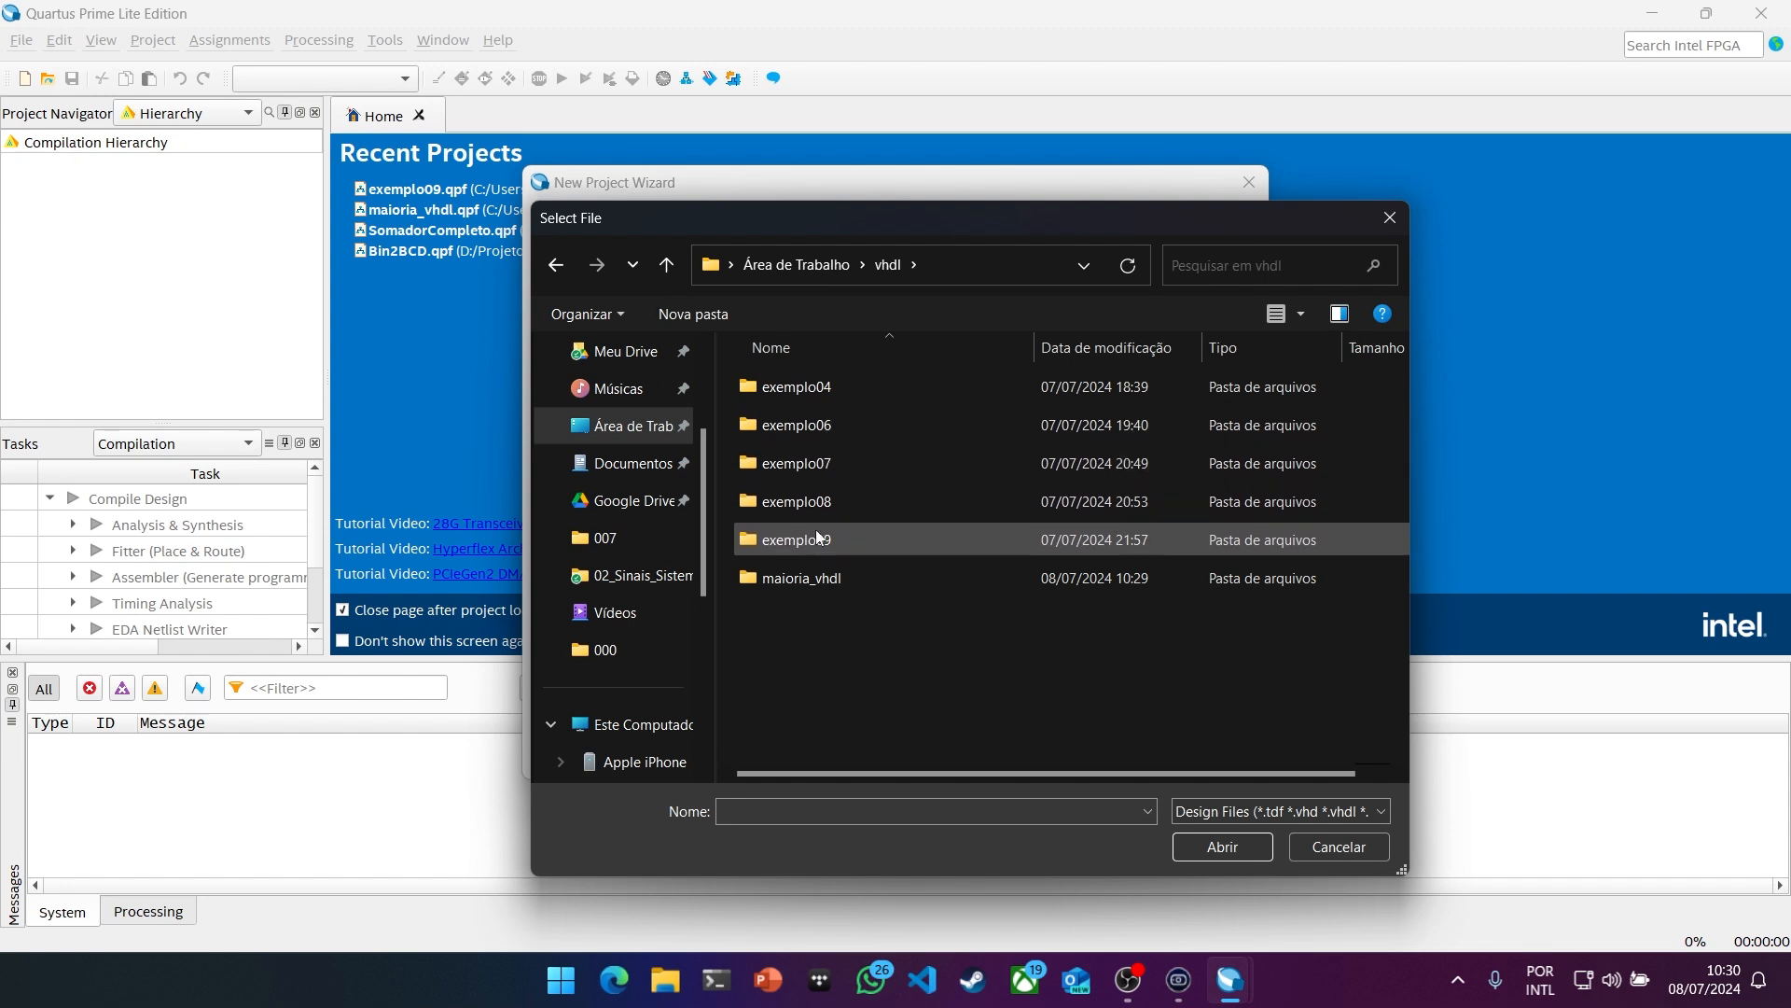
double_click(832, 394)
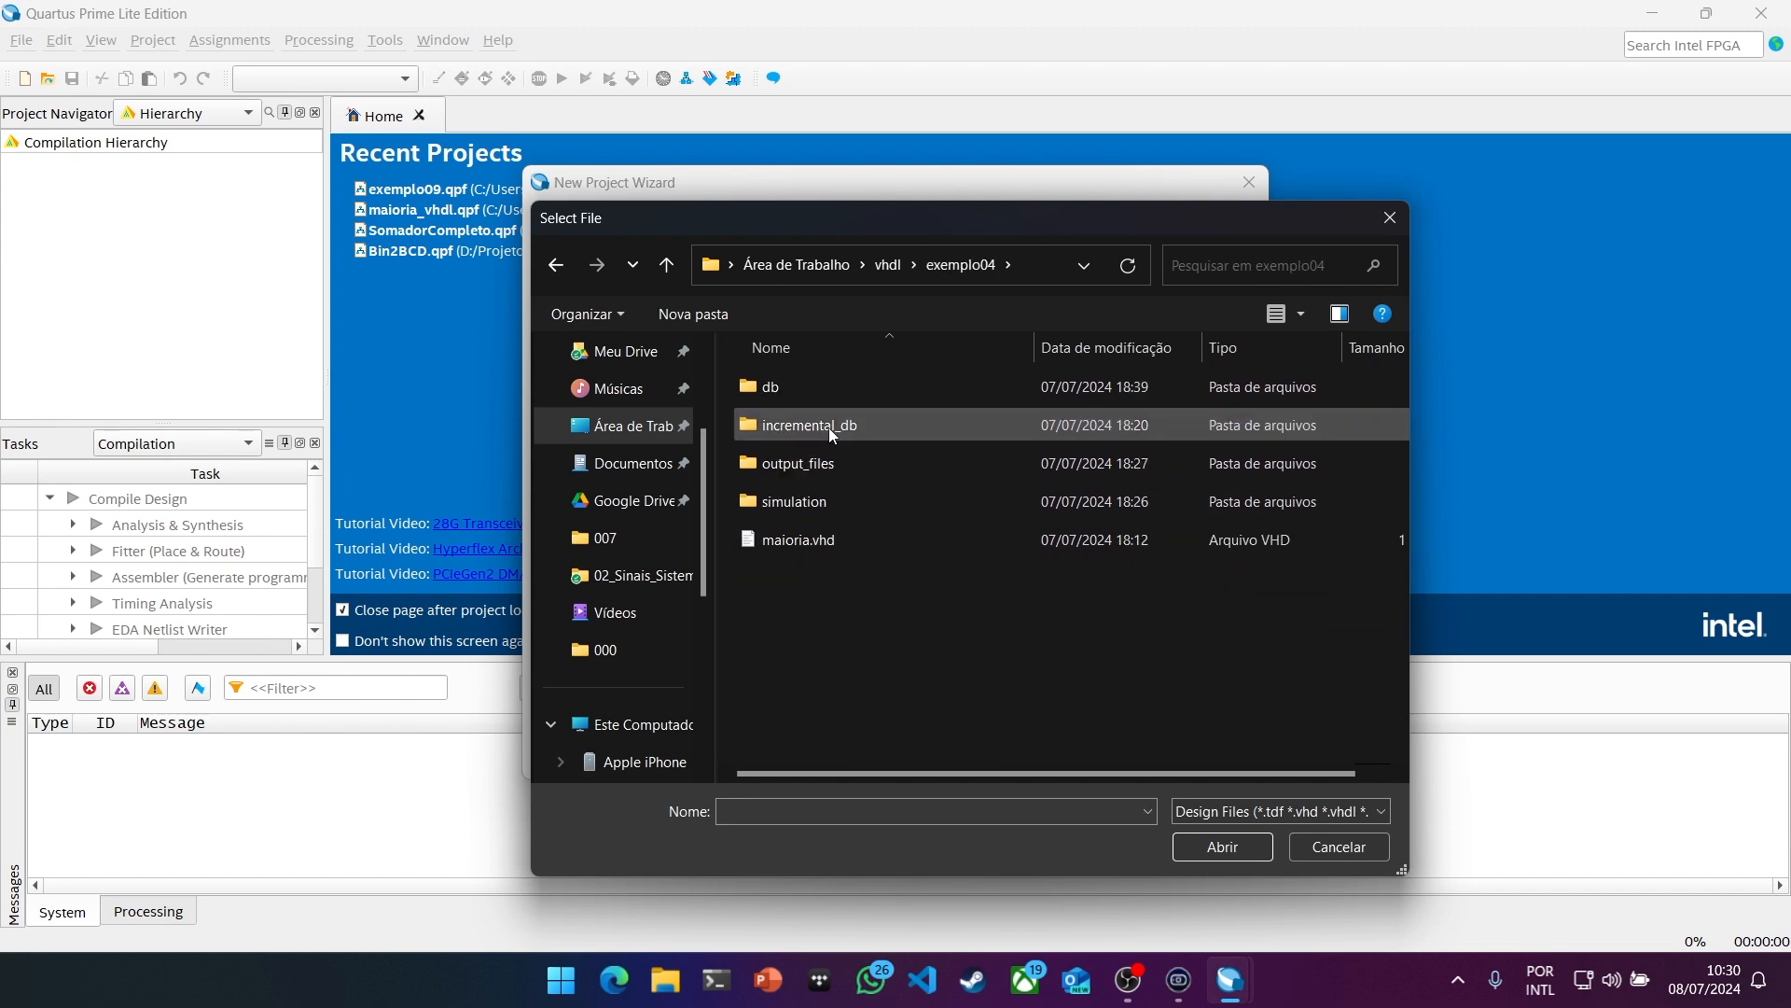
click(831, 552)
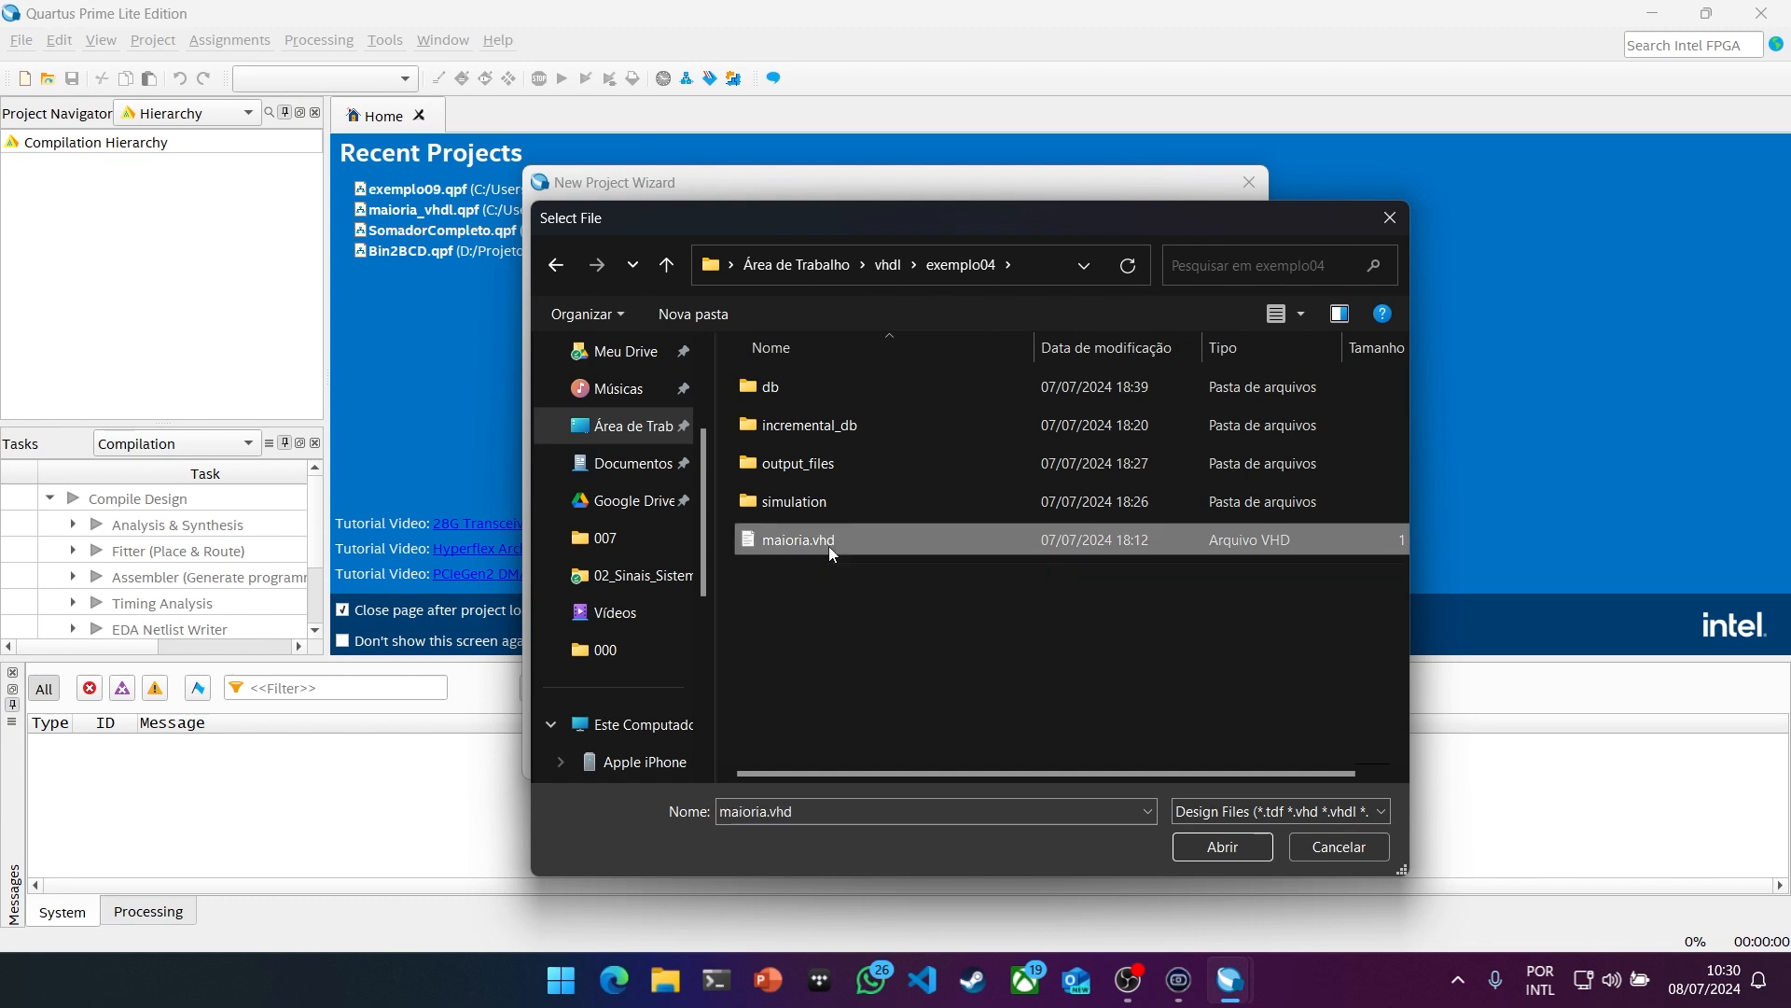
click(1224, 844)
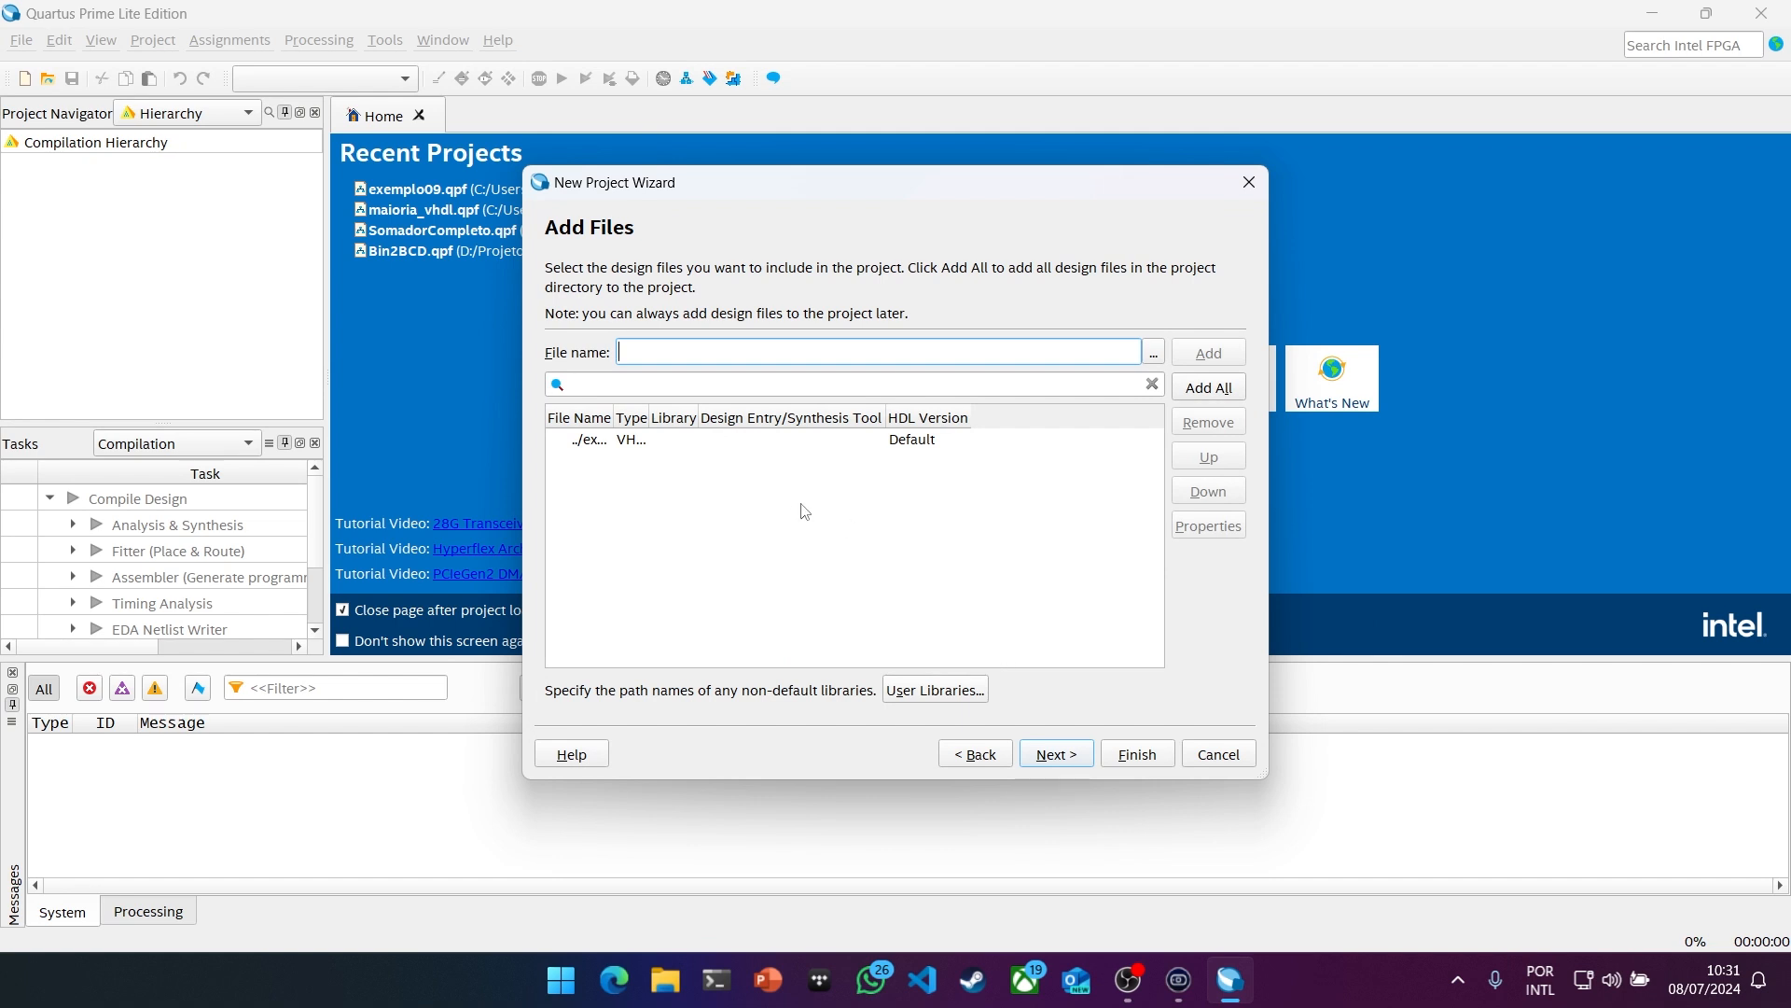
Widen the File Name column to check the added file's path, and continue to the family, device and board settings
drag(612, 414, 787, 417)
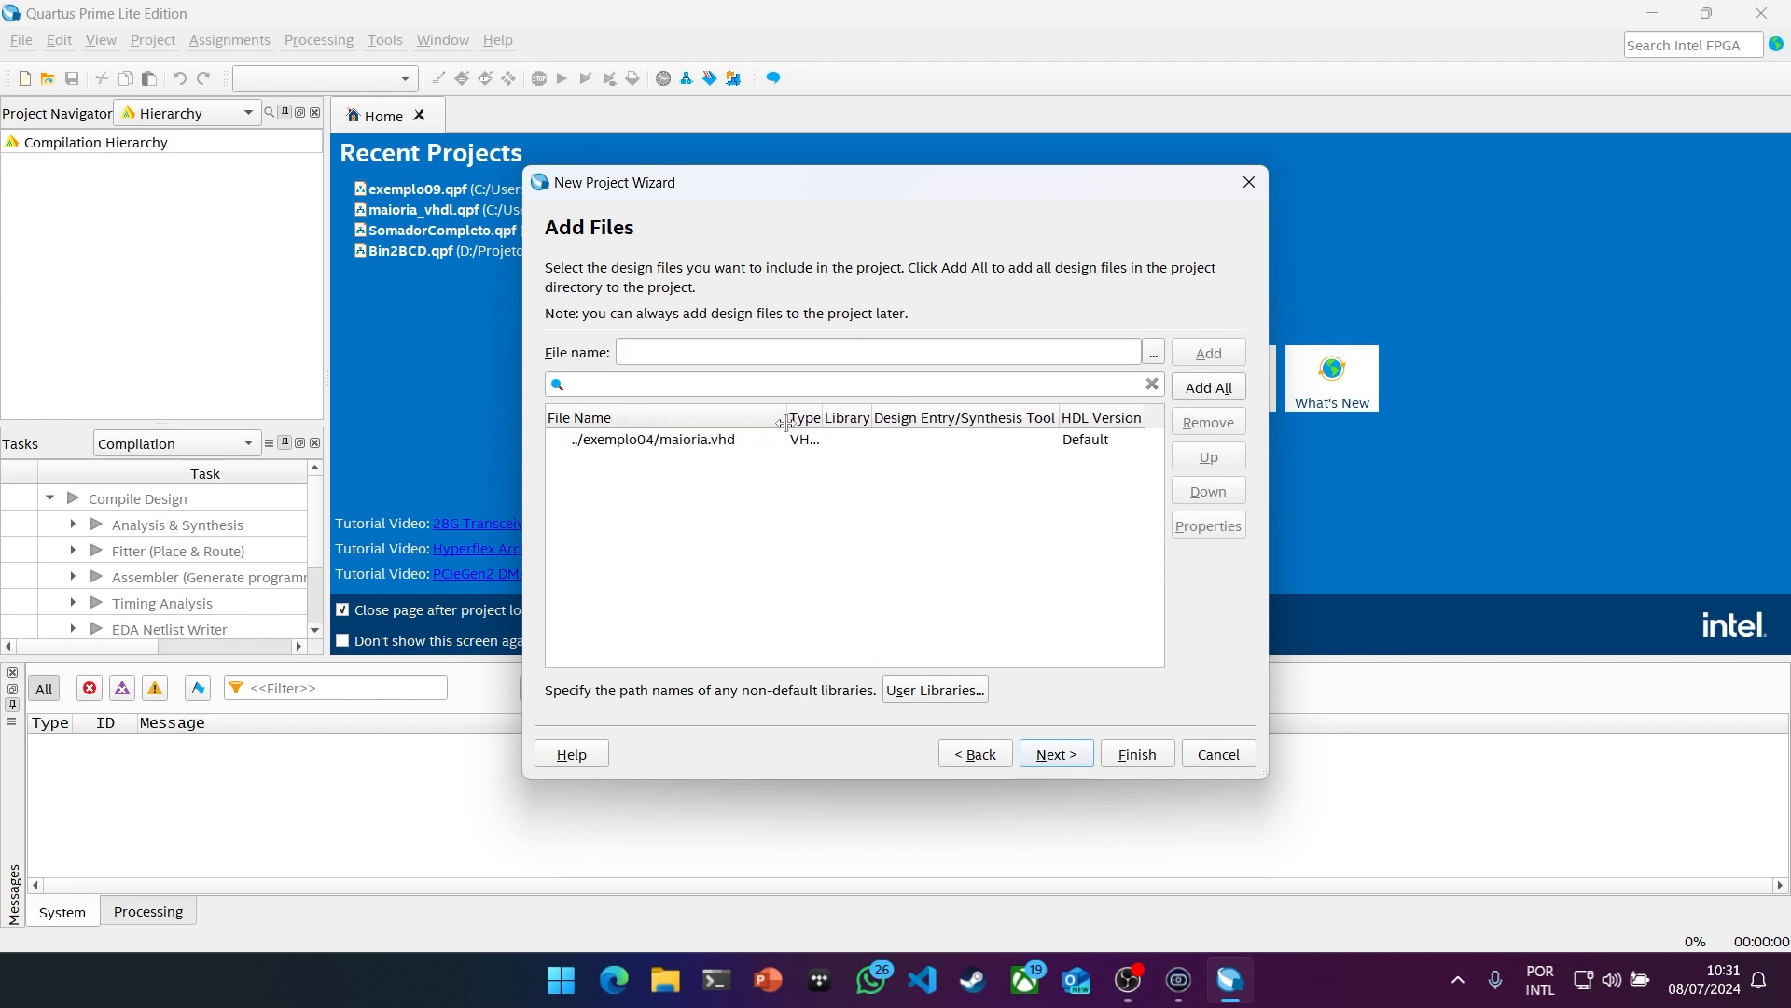
click(752, 442)
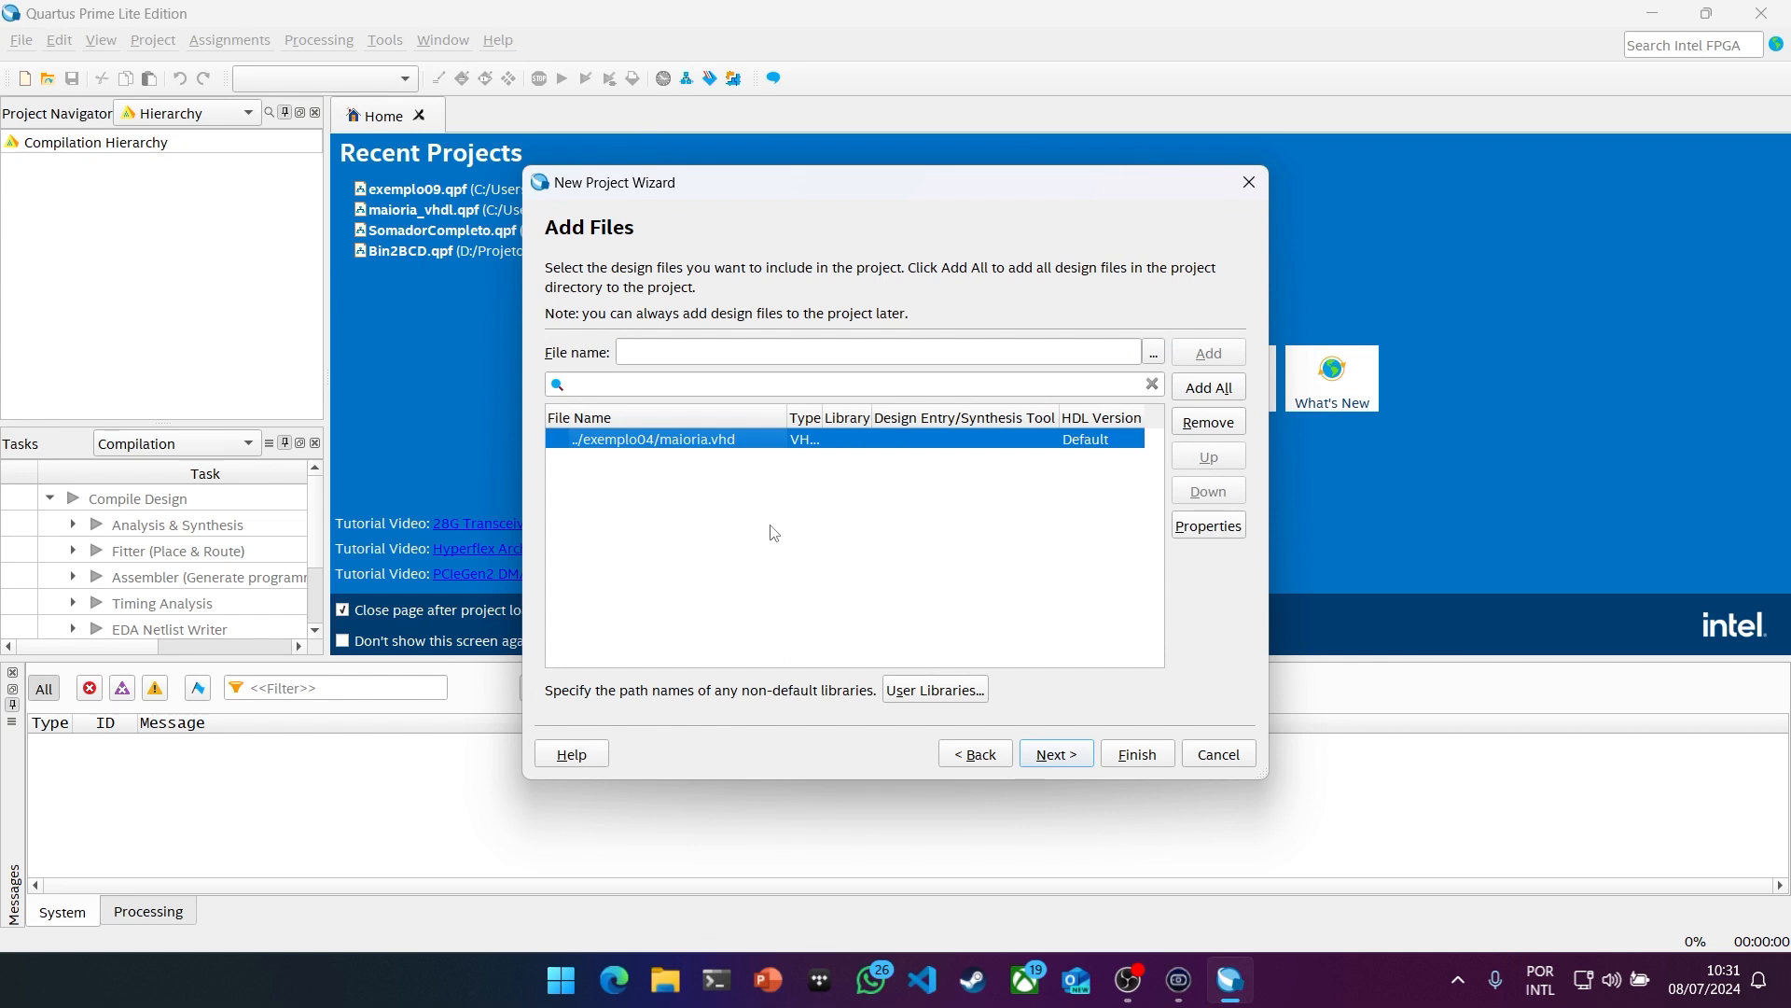
click(1060, 757)
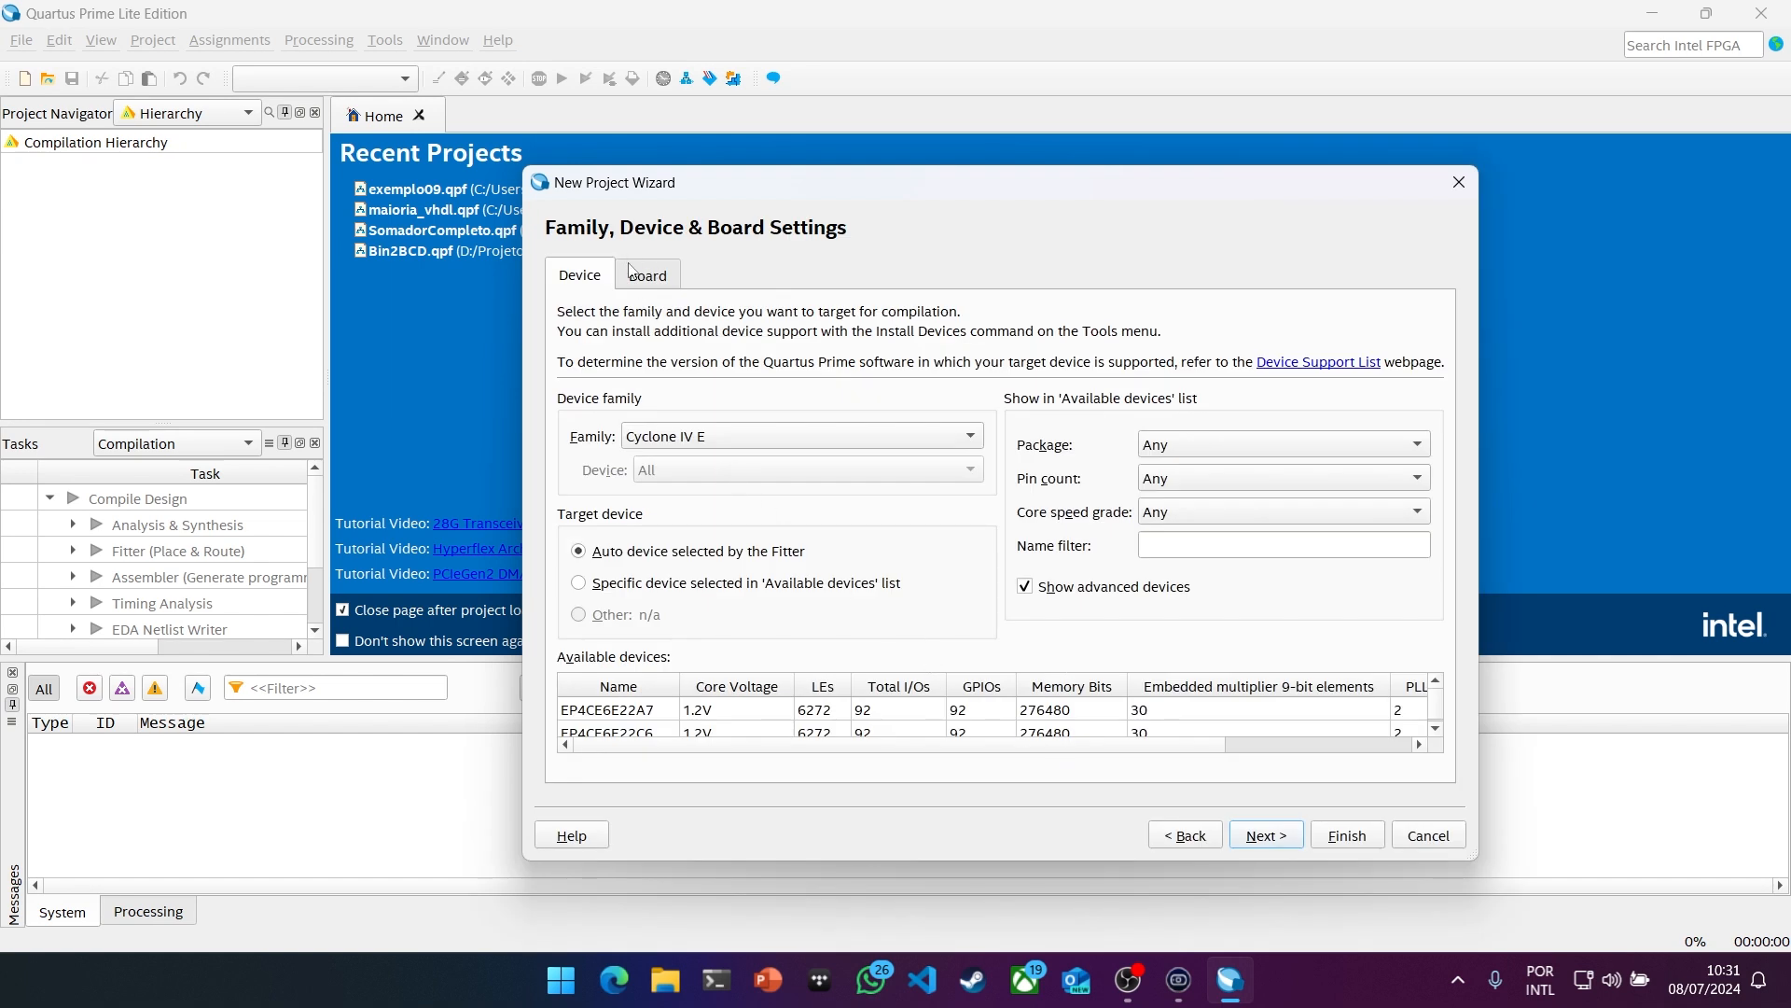
drag(662, 191, 562, 113)
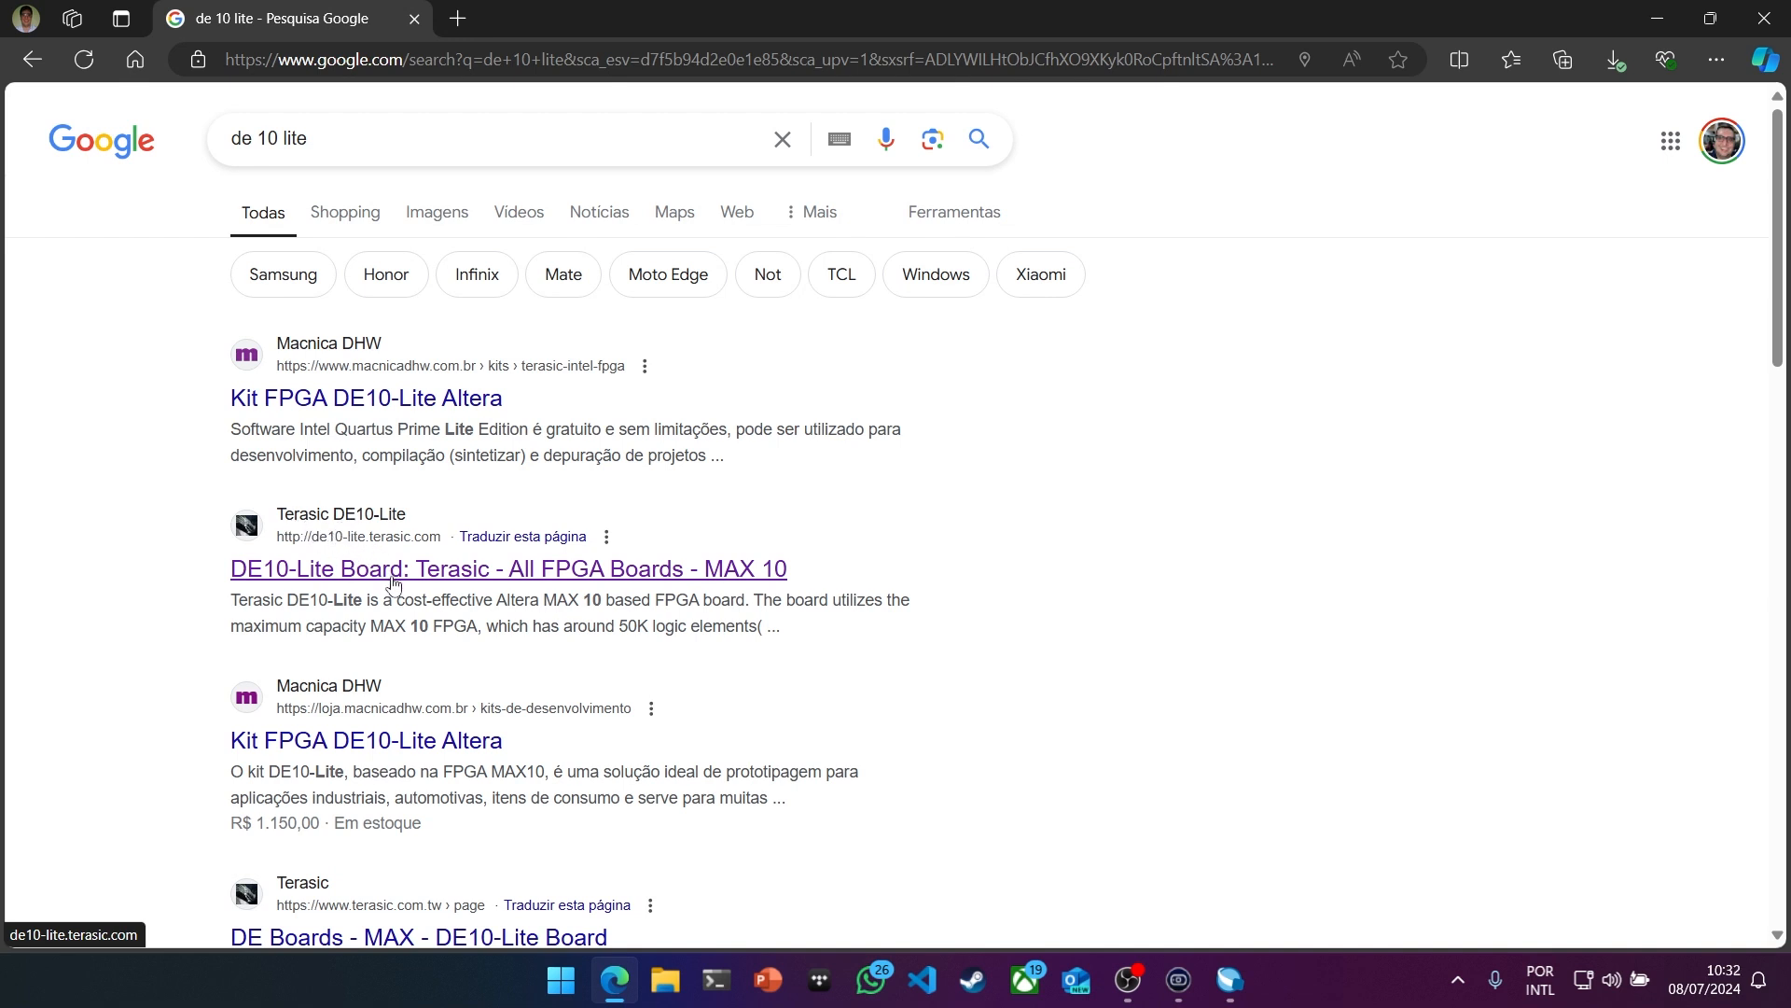
In the browser, open Terasic's DE10-Lite board page from the search results and download the DE10-Lite User Manual from its resources
click(494, 541)
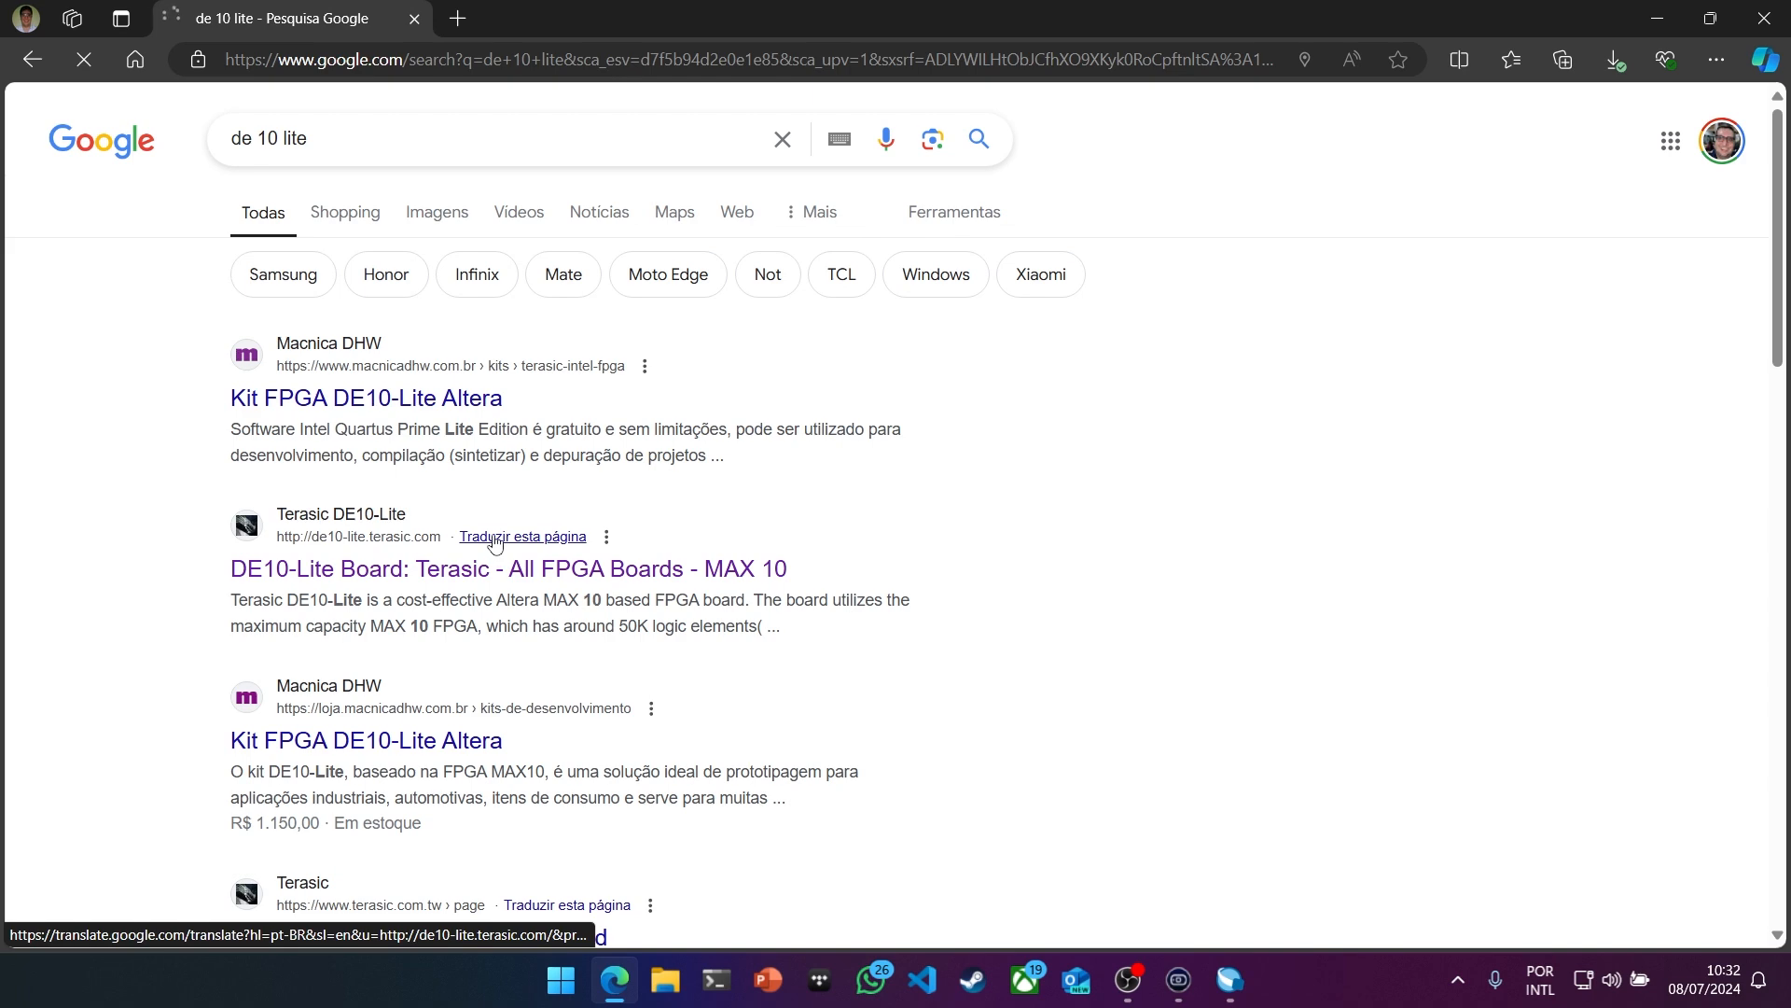
scroll(732, 555, down, 4)
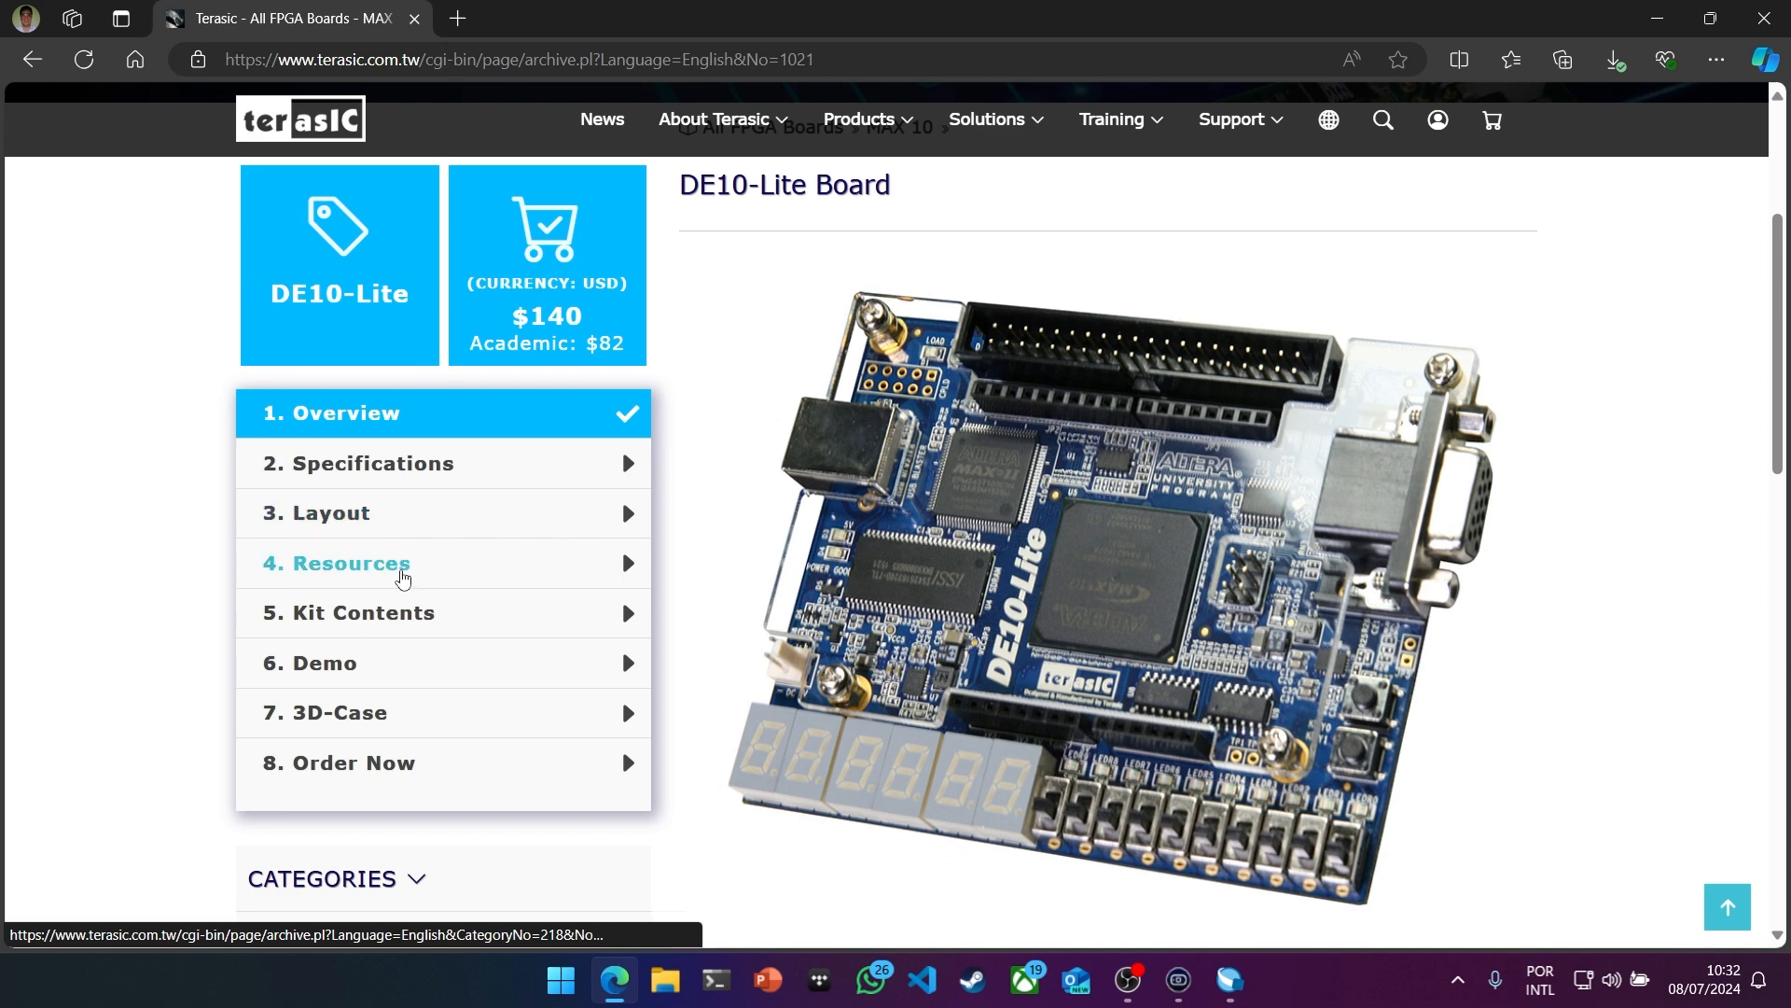
click(405, 575)
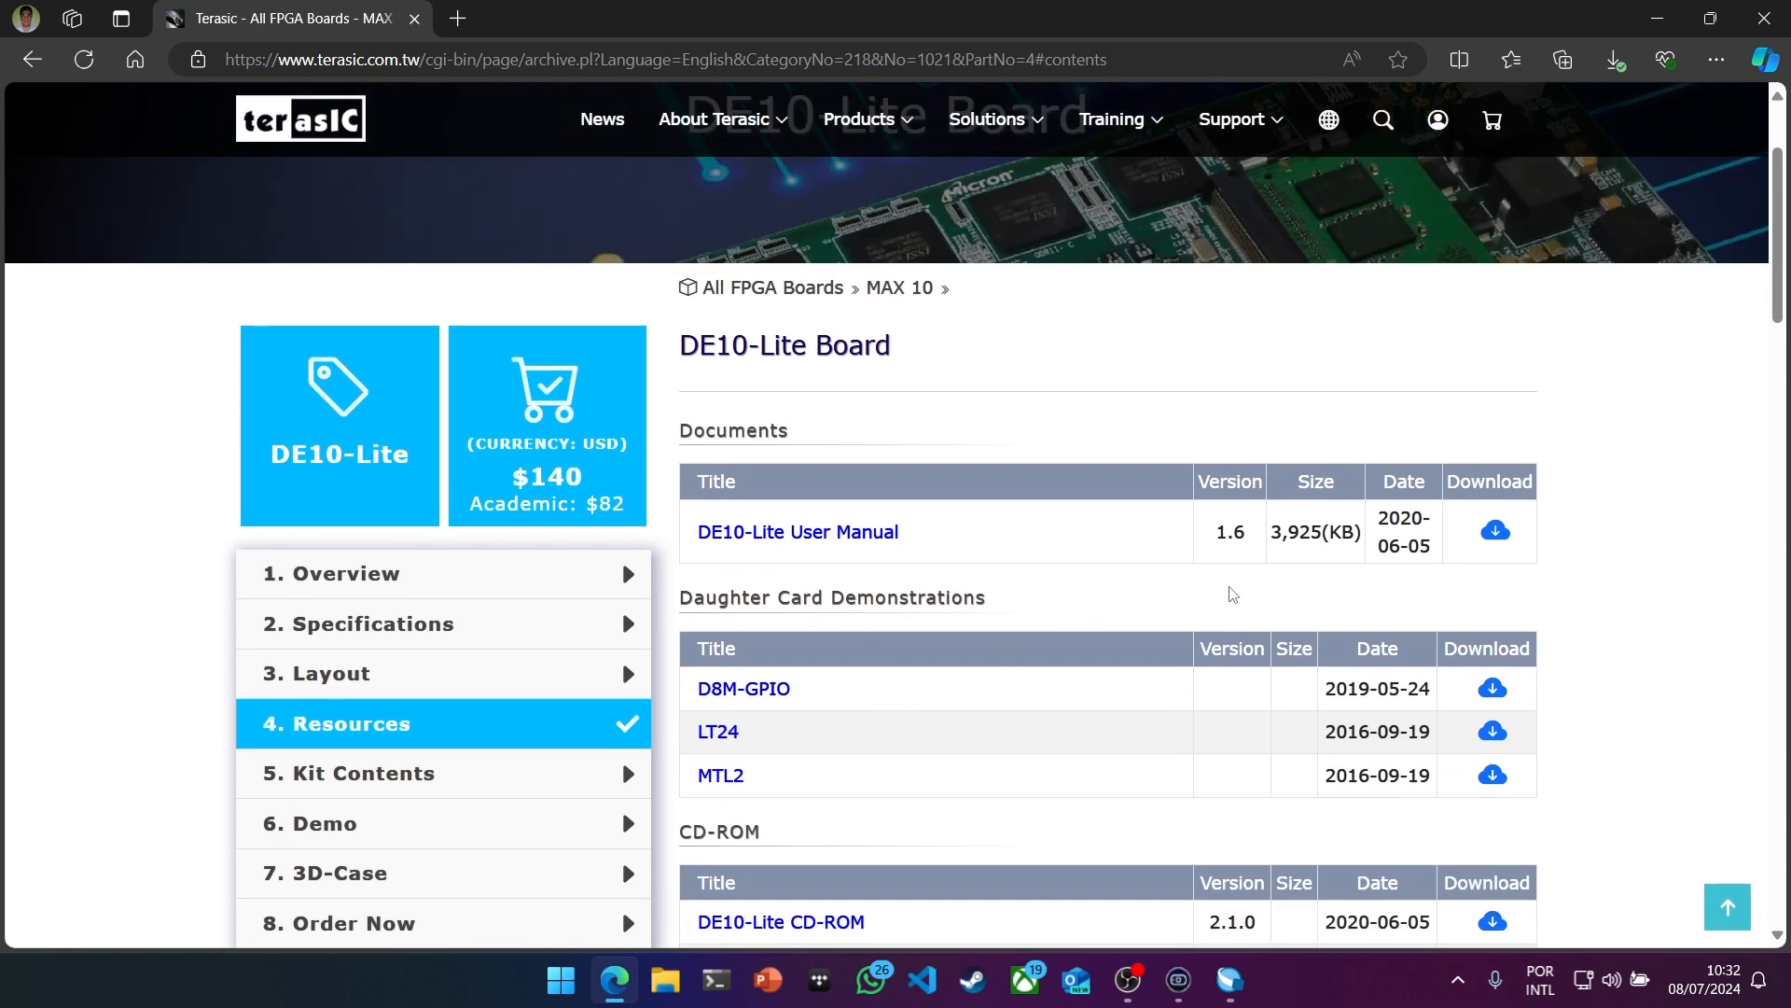
click(1496, 532)
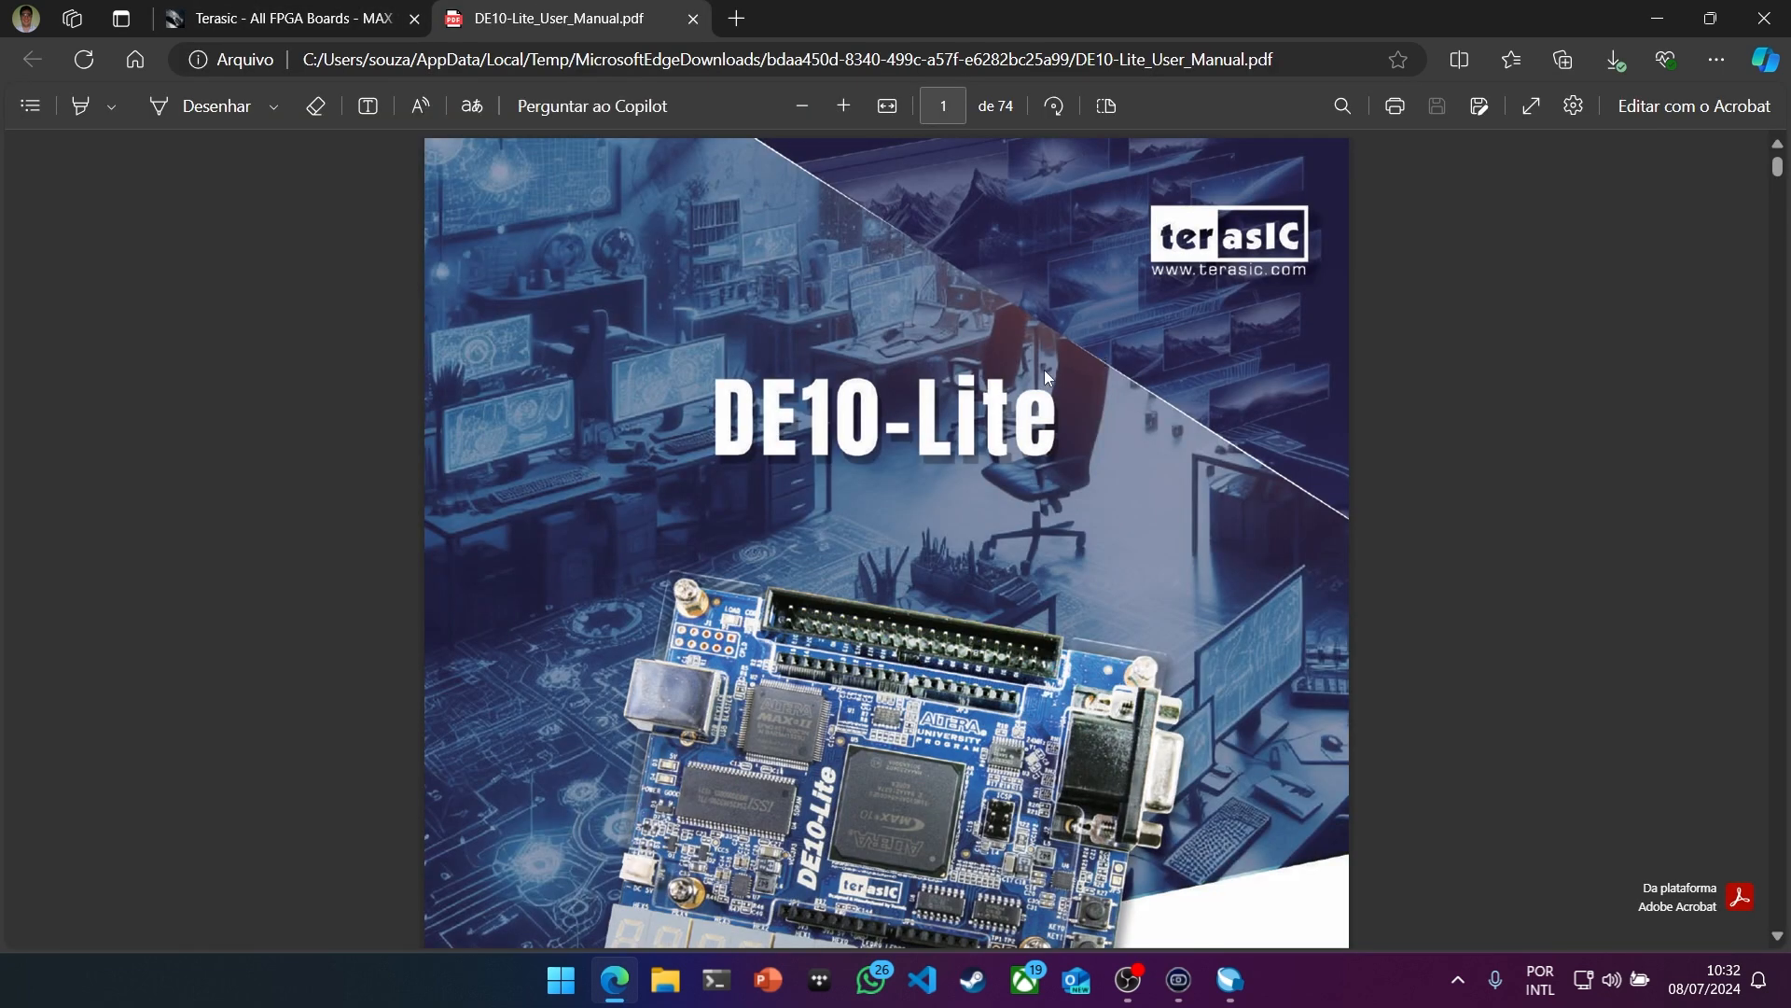
Go to section 1.3 Layout and Components of the user manual and examine the labelled top view for the FPGA part number
scroll(919, 374, down, 5)
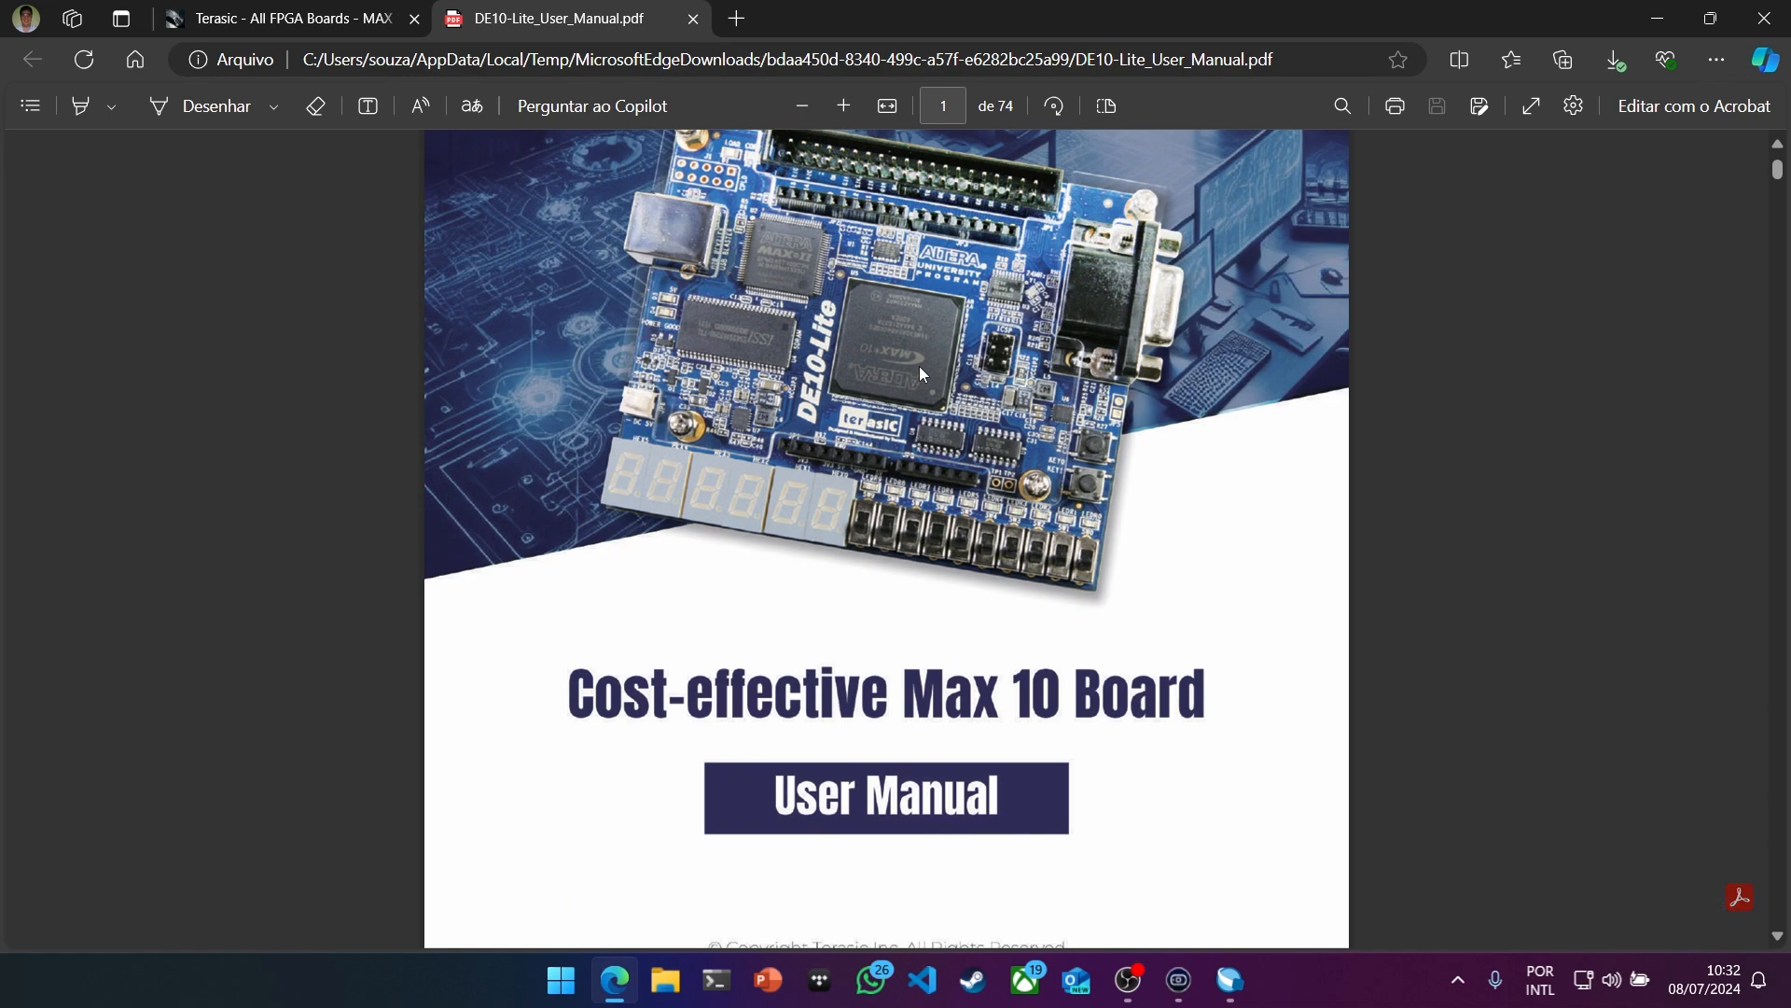
scroll(920, 373, down, 15)
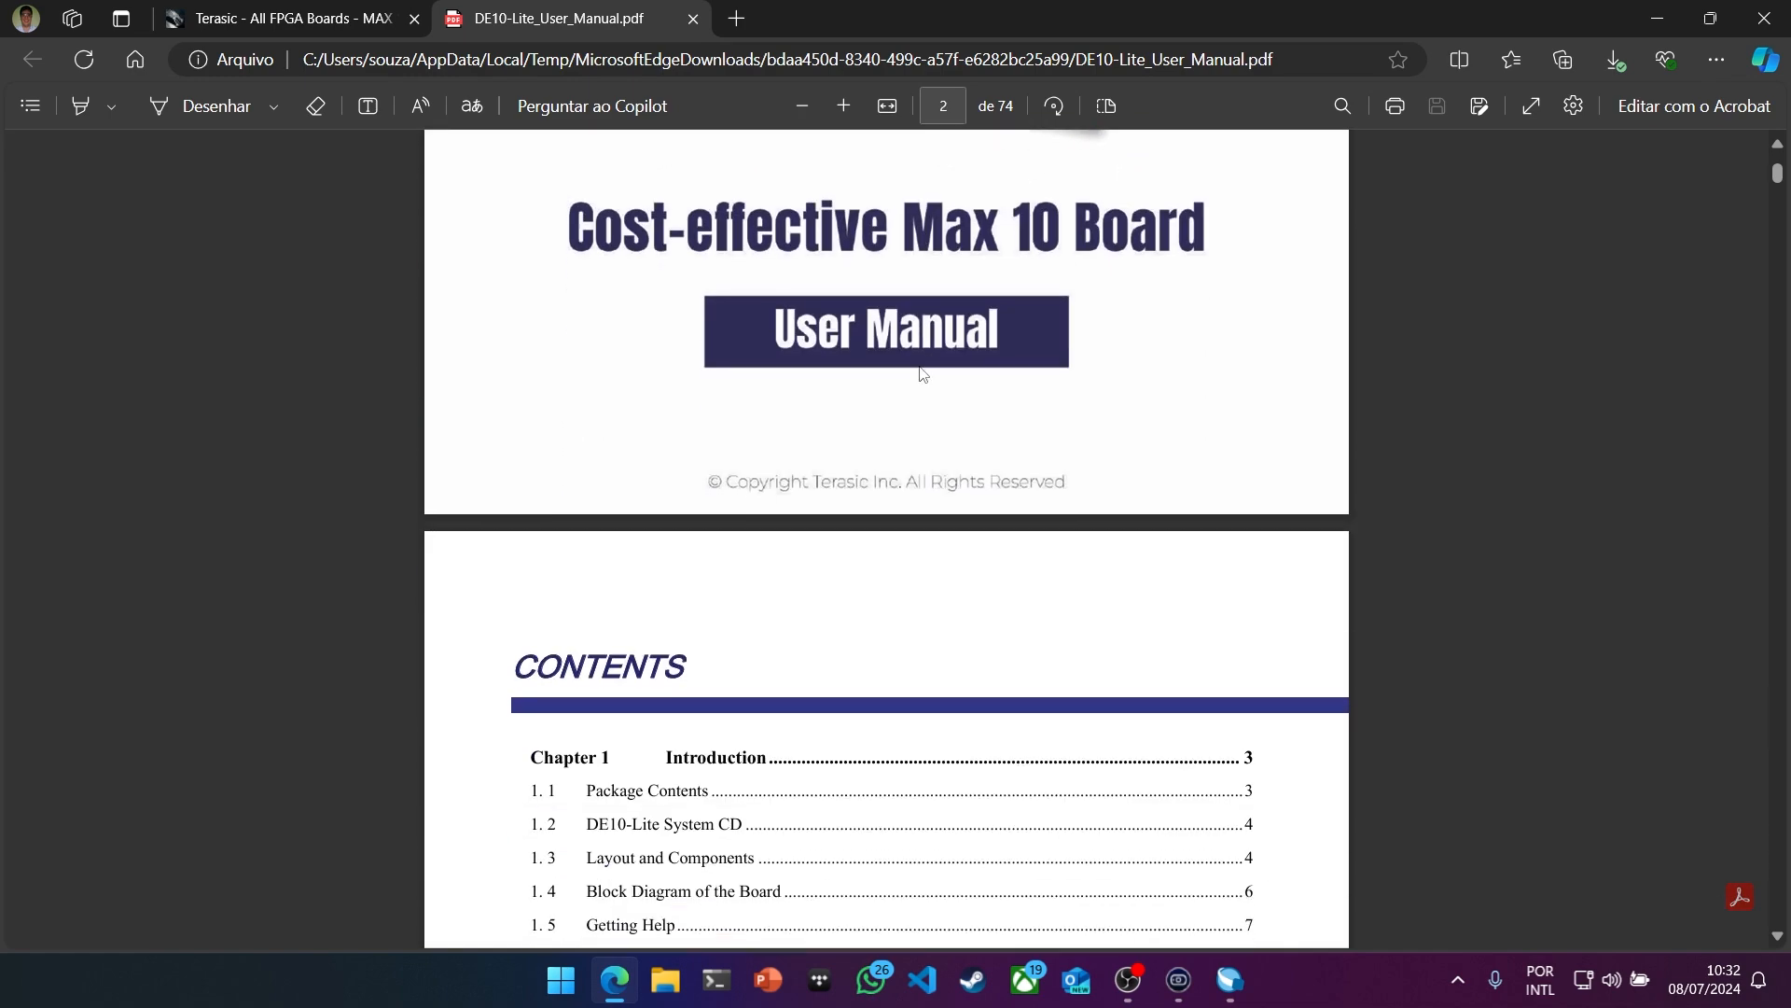
scroll(922, 373, down, 15)
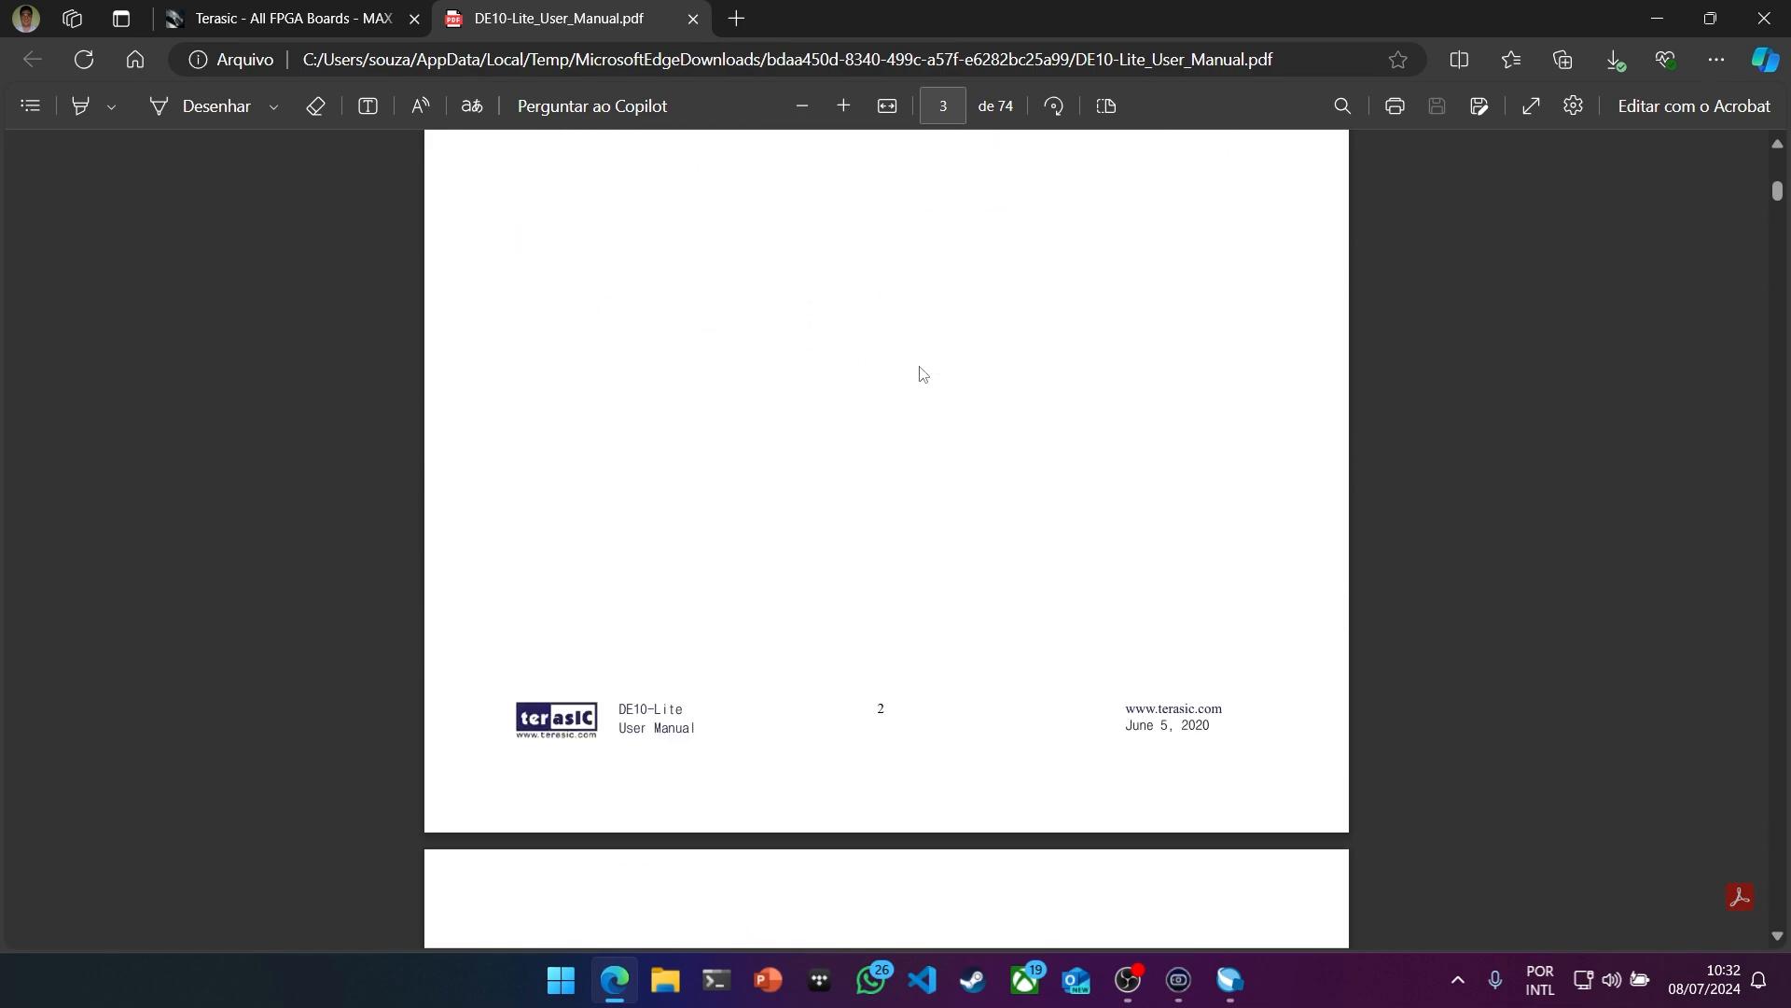
scroll(920, 373, down, 10)
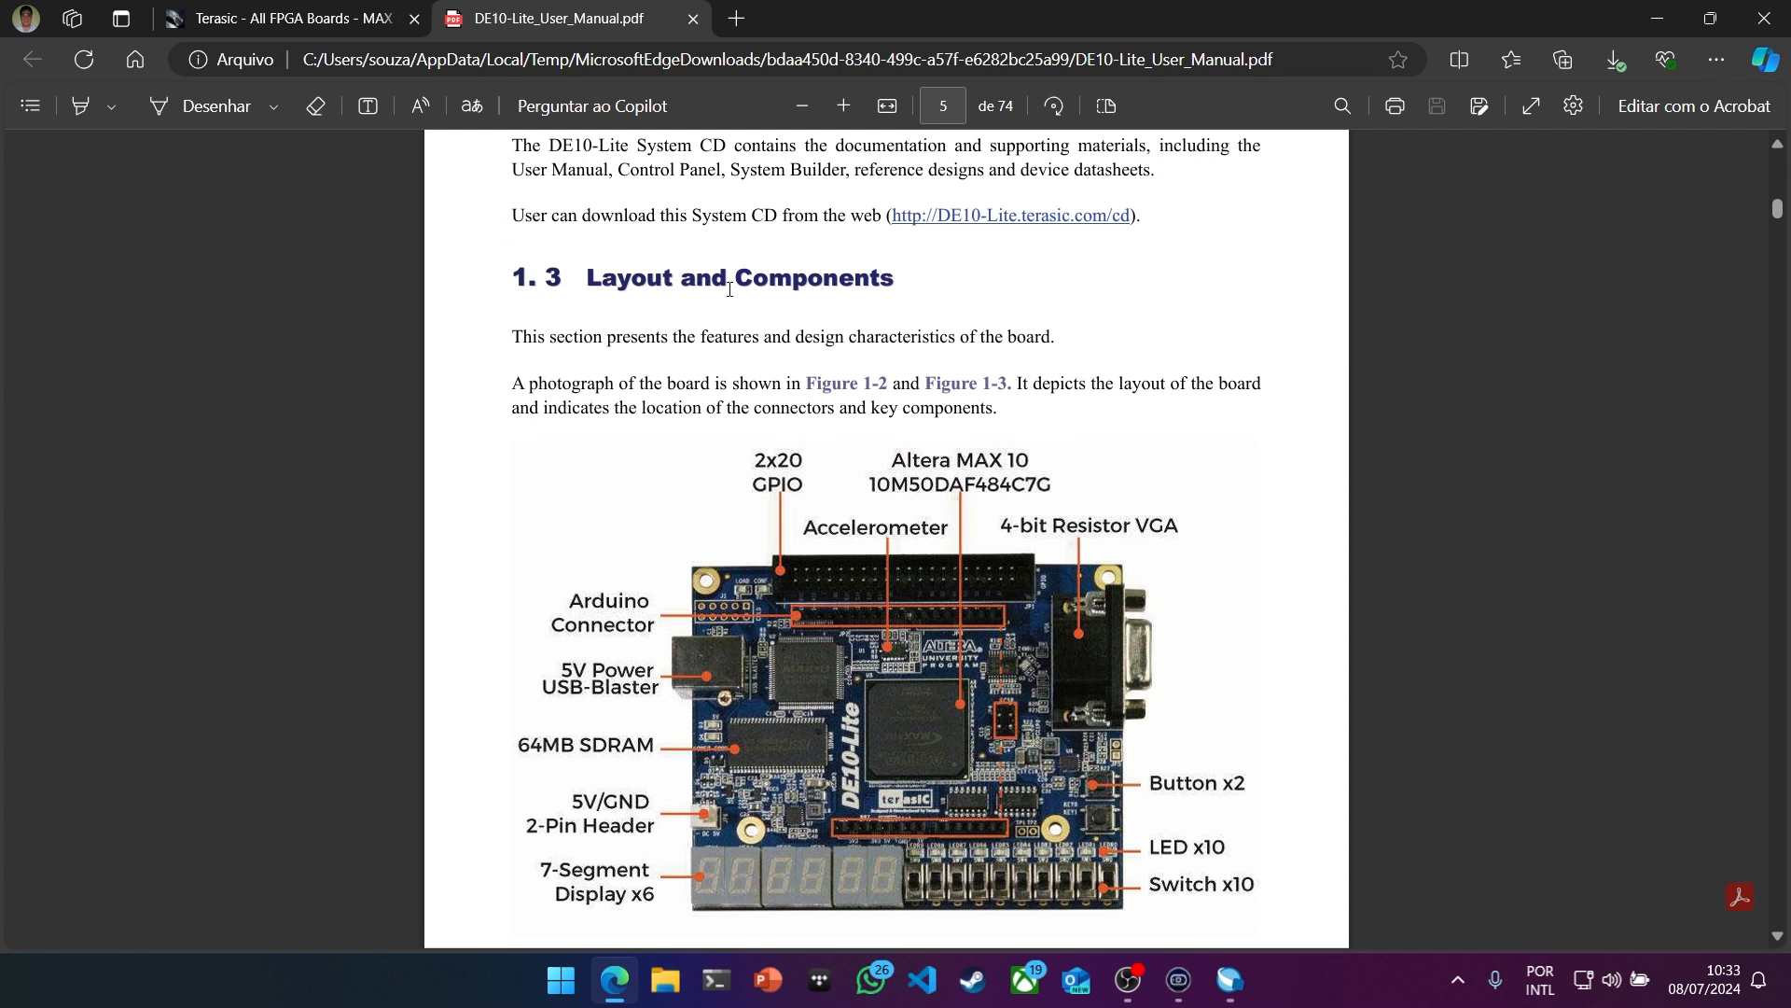
scroll(751, 292, down, 3)
scroll(942, 381, up, 2)
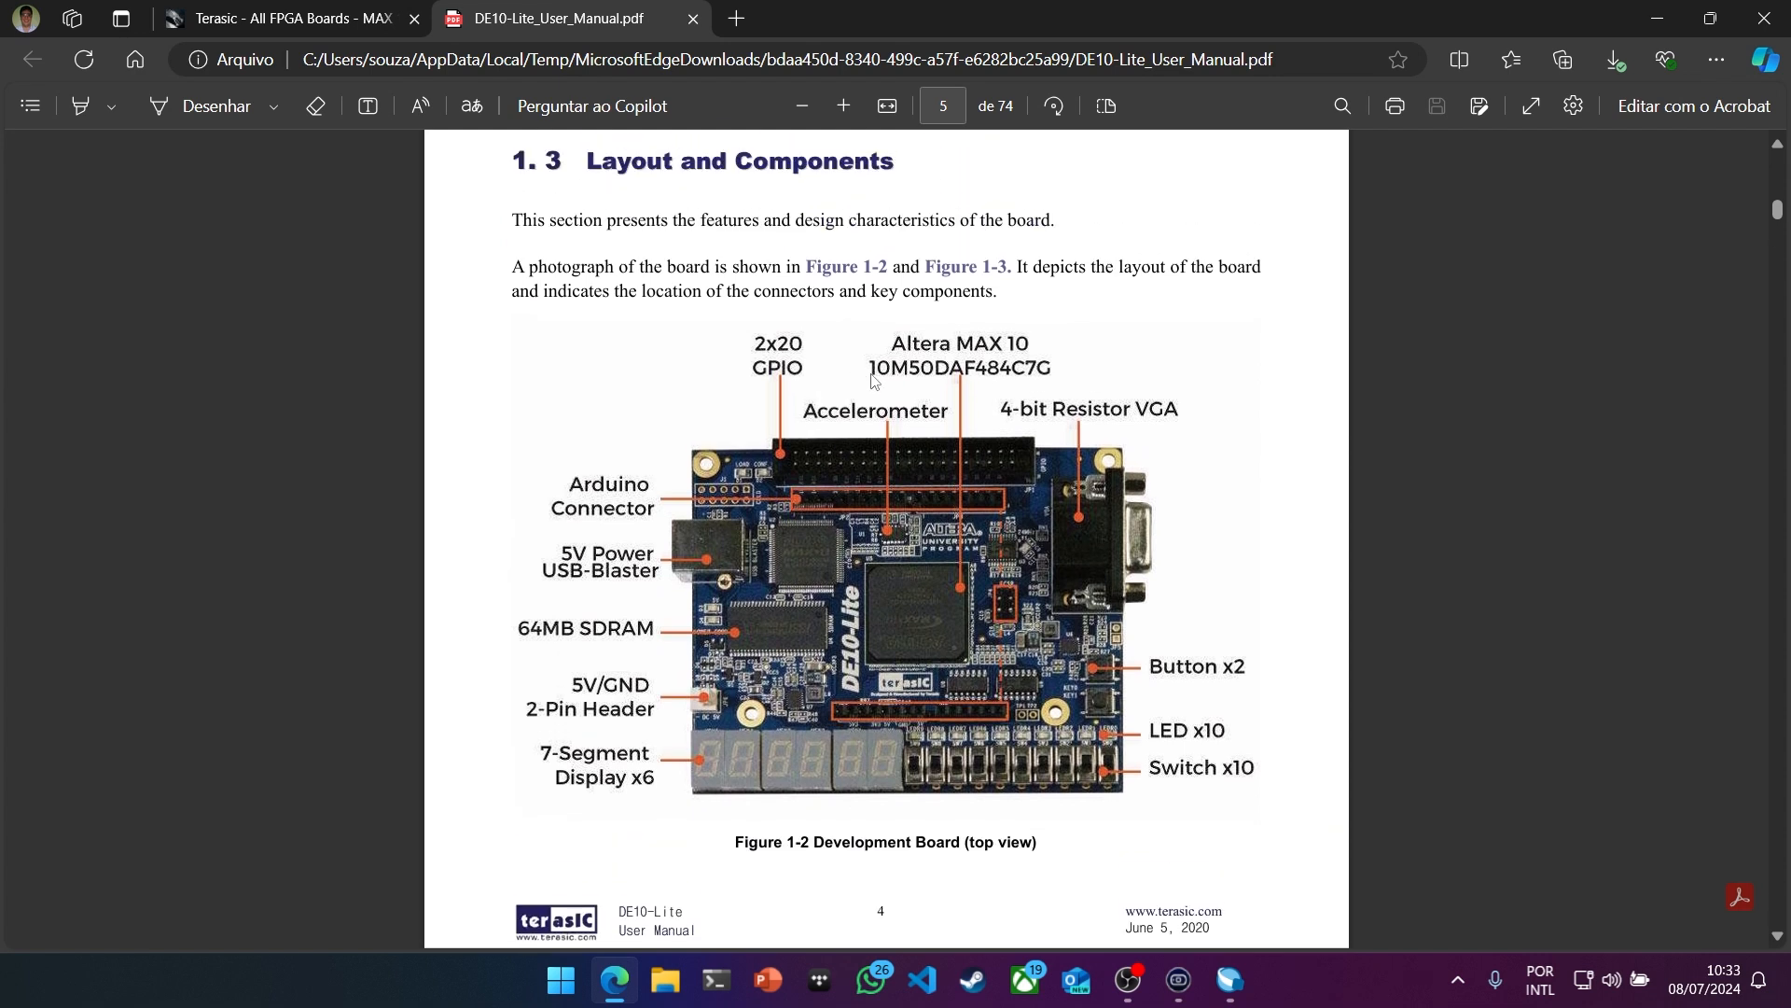